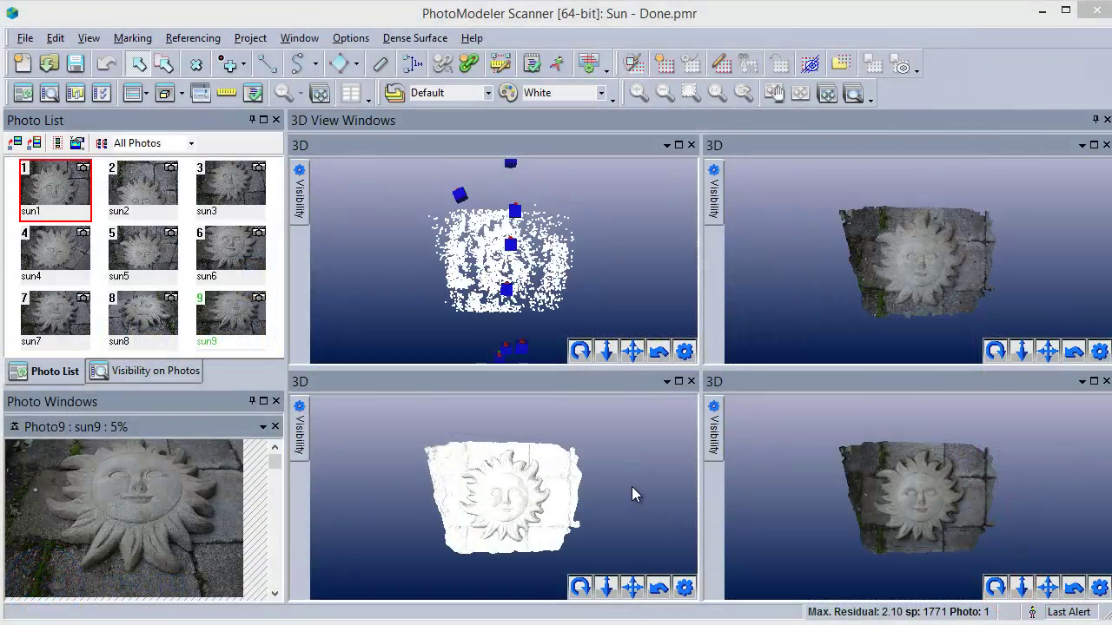
Rotate the sparse point cloud in the top-left 3D view to see another angle
click(145, 127)
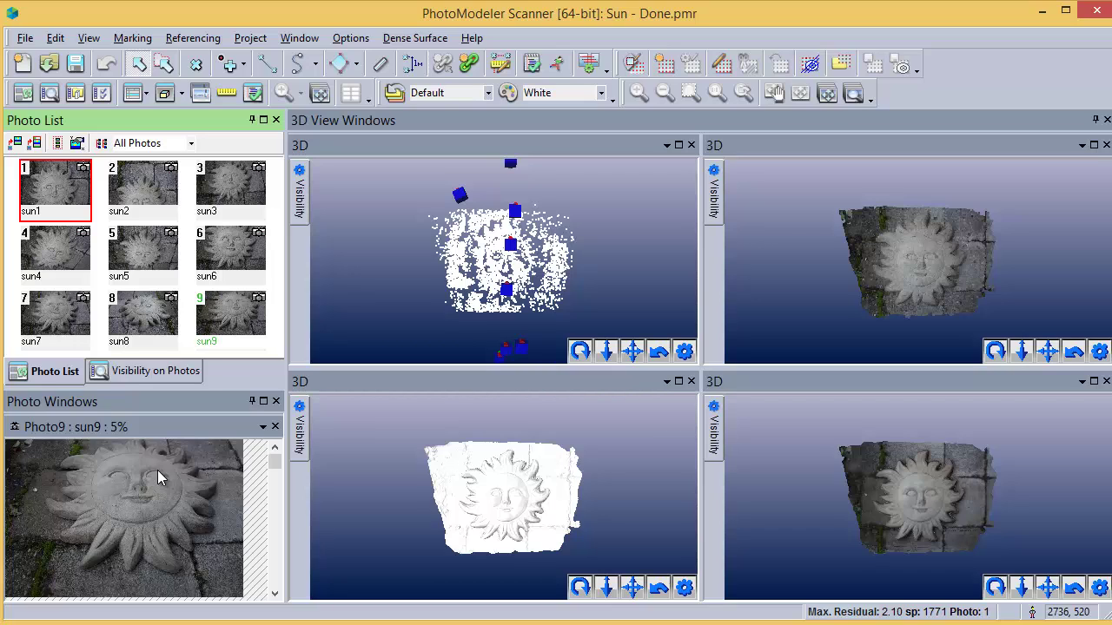
click(419, 143)
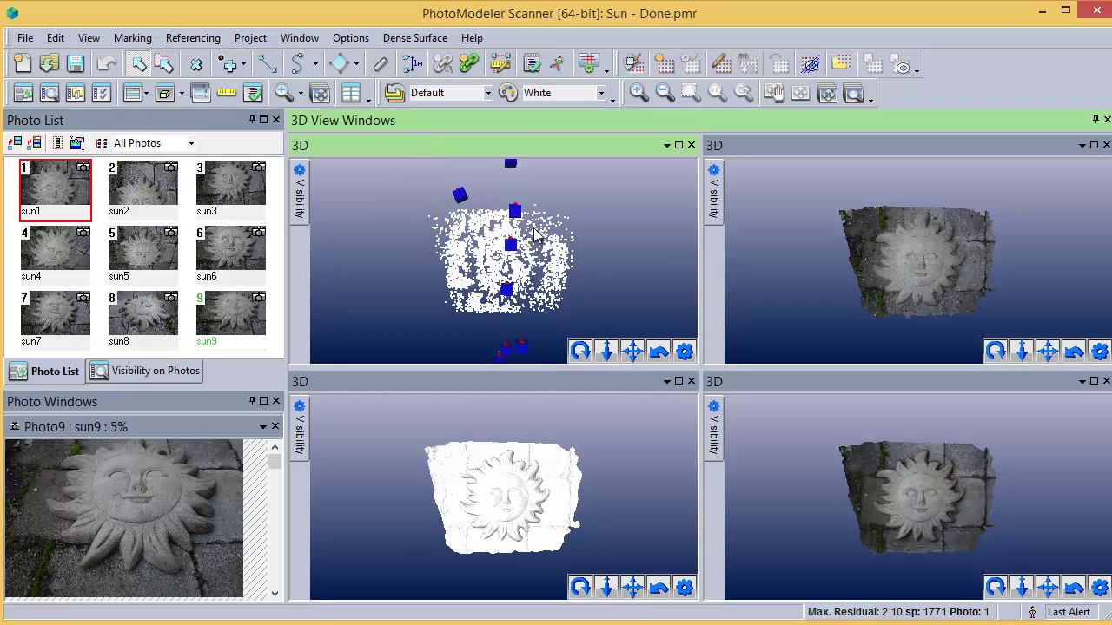
mouse_move(579, 350)
mouse_down()
mouse_move(76, 341)
mouse_move(101, 314)
mouse_move(42, 311)
mouse_move(391, 55)
mouse_move(430, 1)
mouse_move(521, 342)
mouse_move(581, 353)
mouse_up()
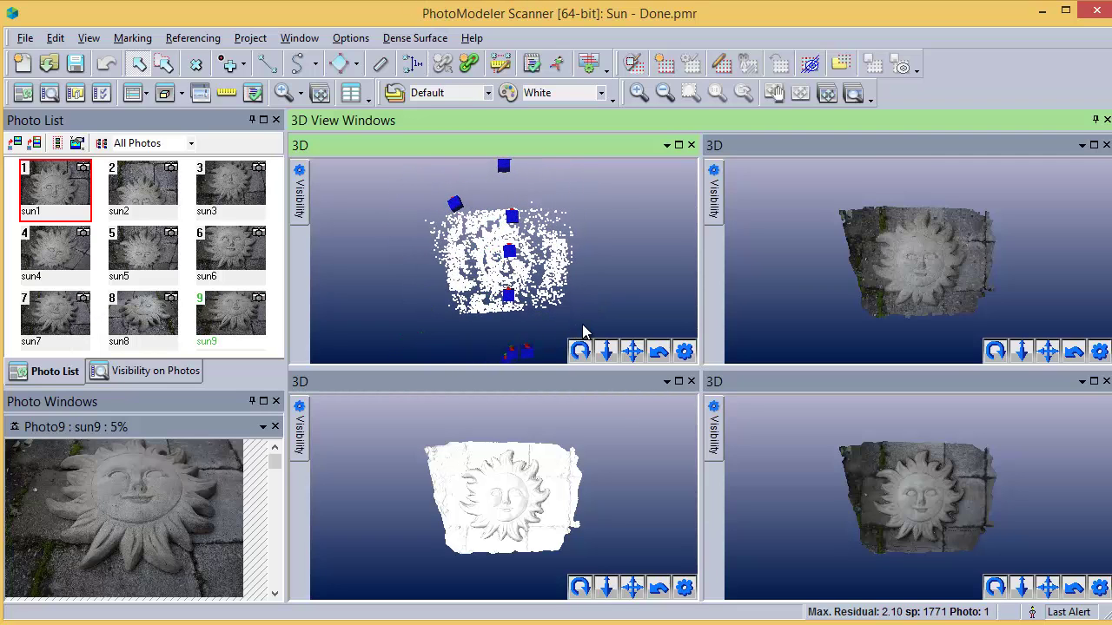
Zoom in on and auto-rotate the photo-colored sun in the top-right view
click(812, 326)
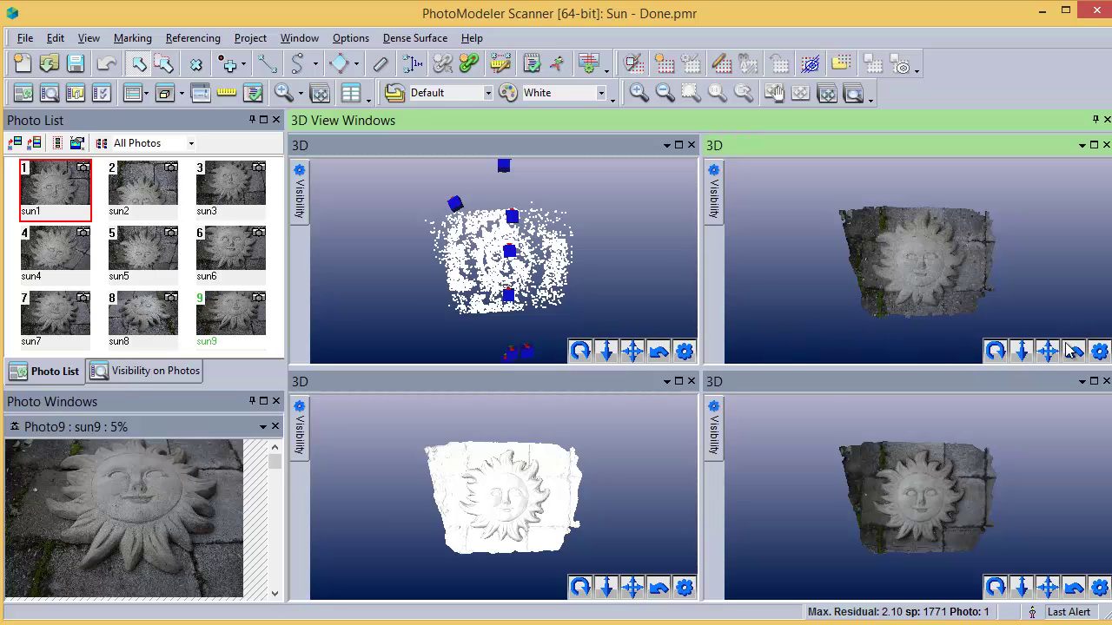
click(1025, 357)
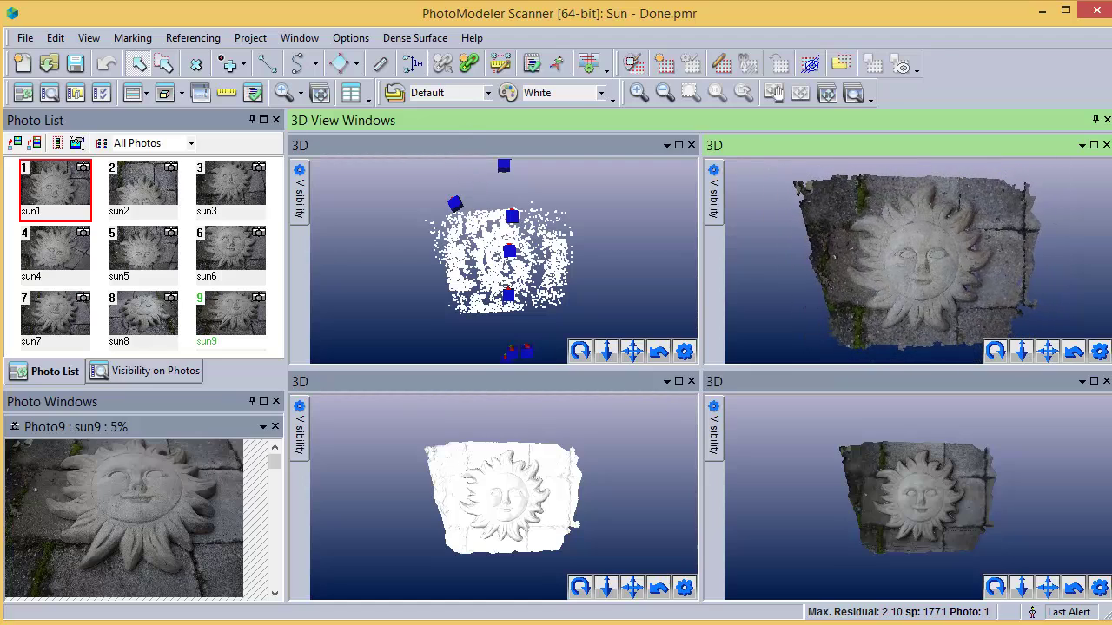
click(995, 351)
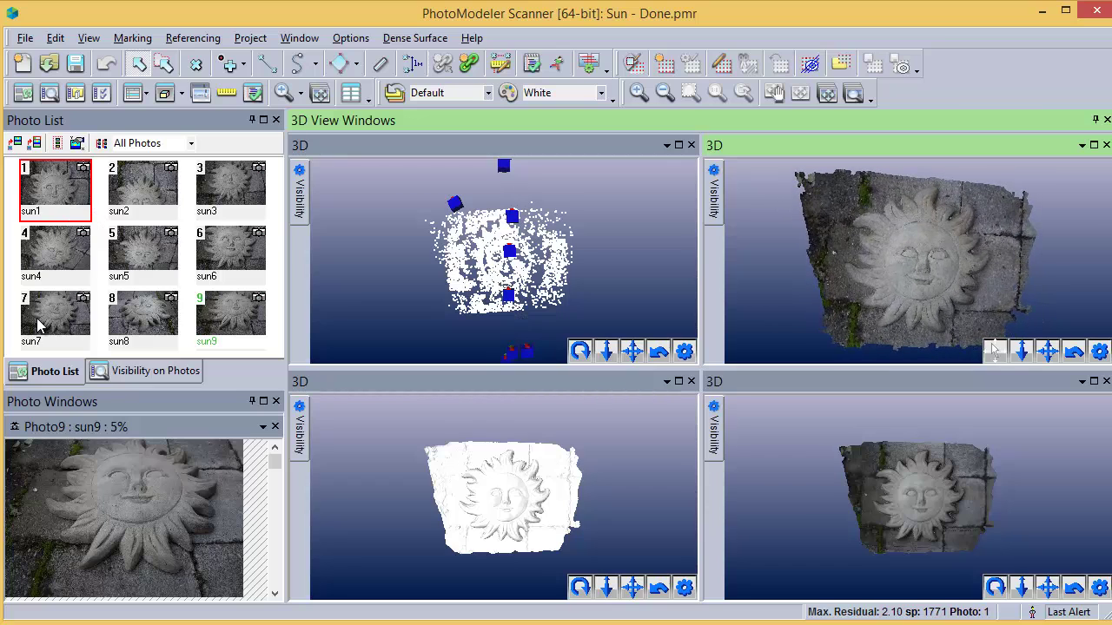
click(606, 386)
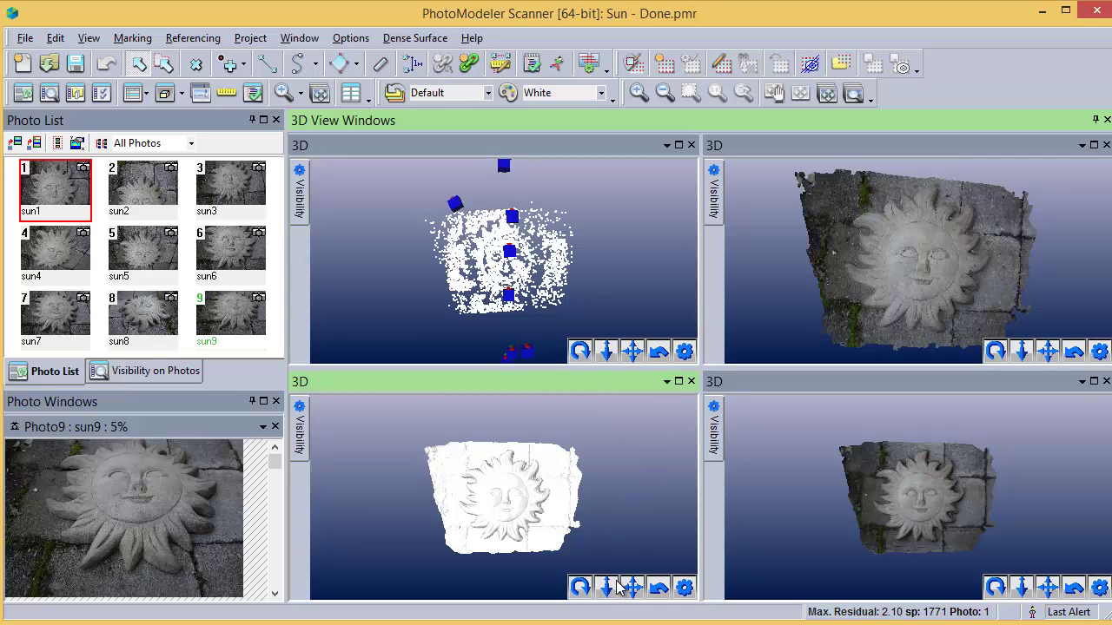
Zoom and tilt the white shaded sun mesh, then zoom into the textured mesh bottom-right
drag(608, 587, 509, 122)
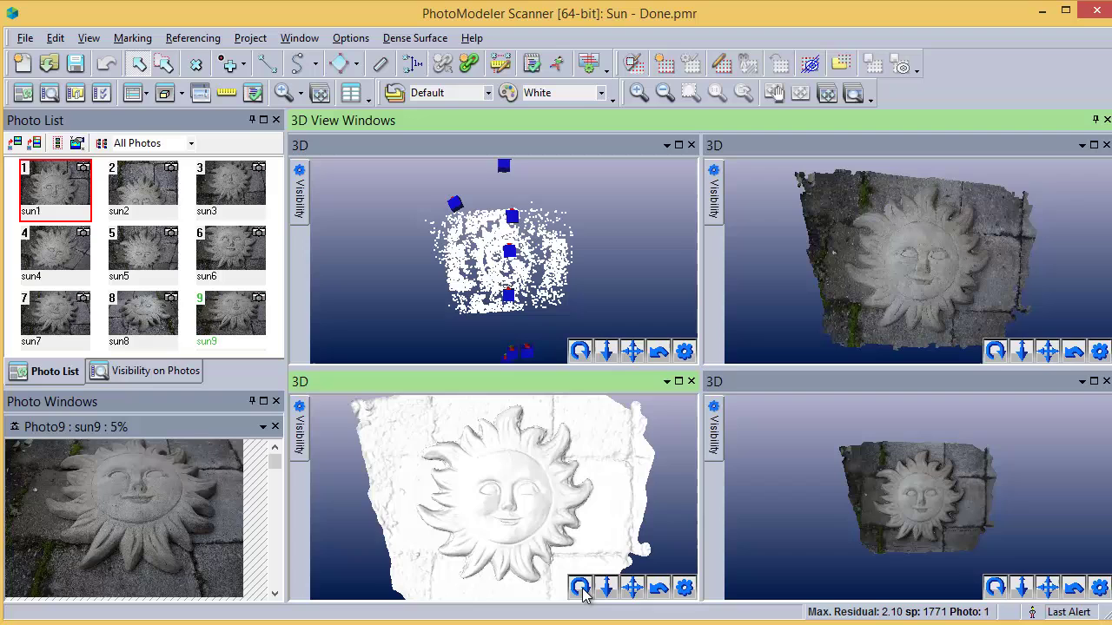
drag(581, 588, 512, 538)
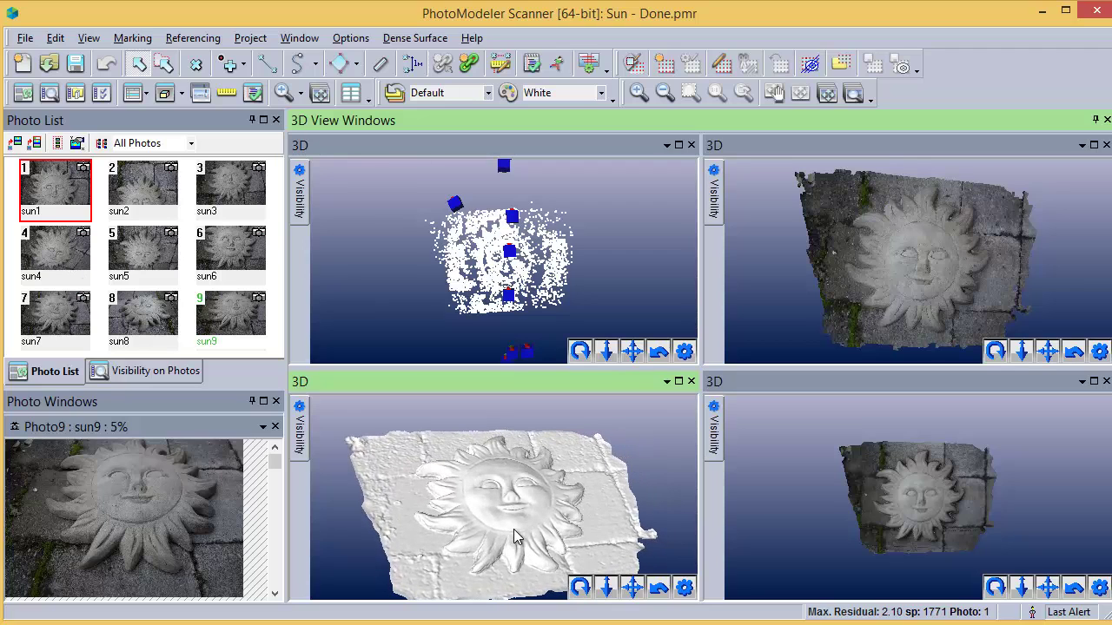
click(811, 544)
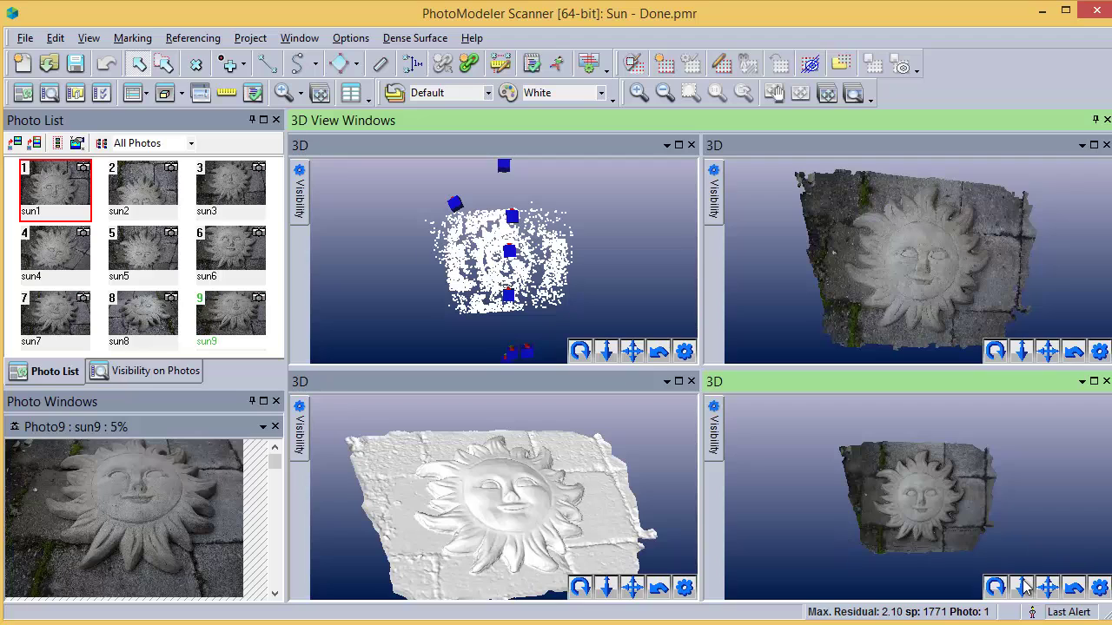
drag(1022, 588, 995, 587)
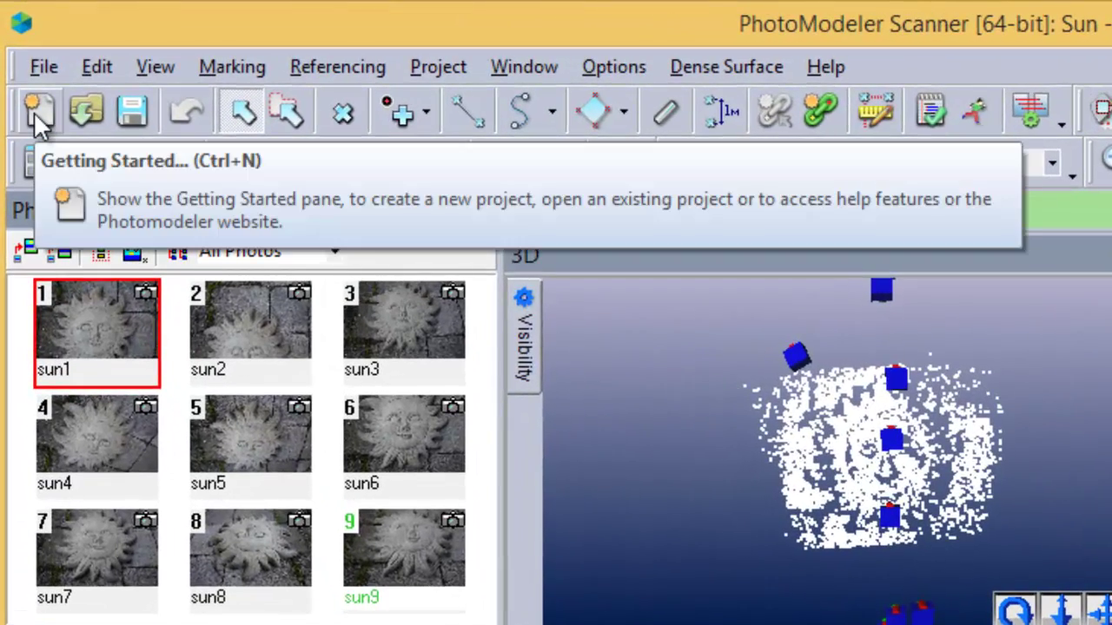
Start a new automated project with SmartPoints as the project type
click(34, 111)
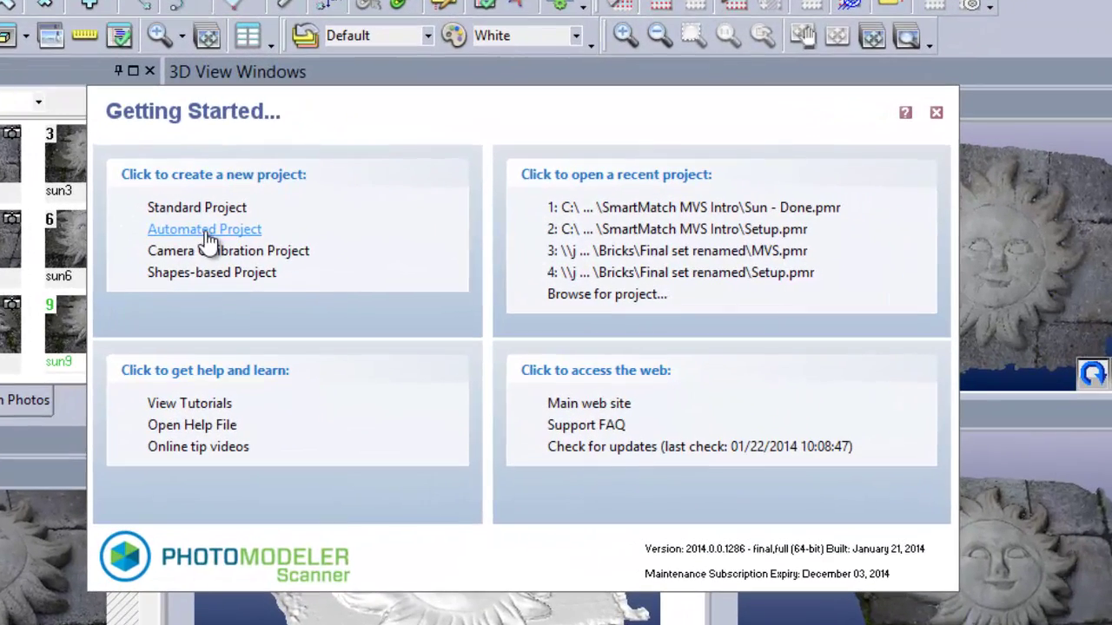
click(206, 231)
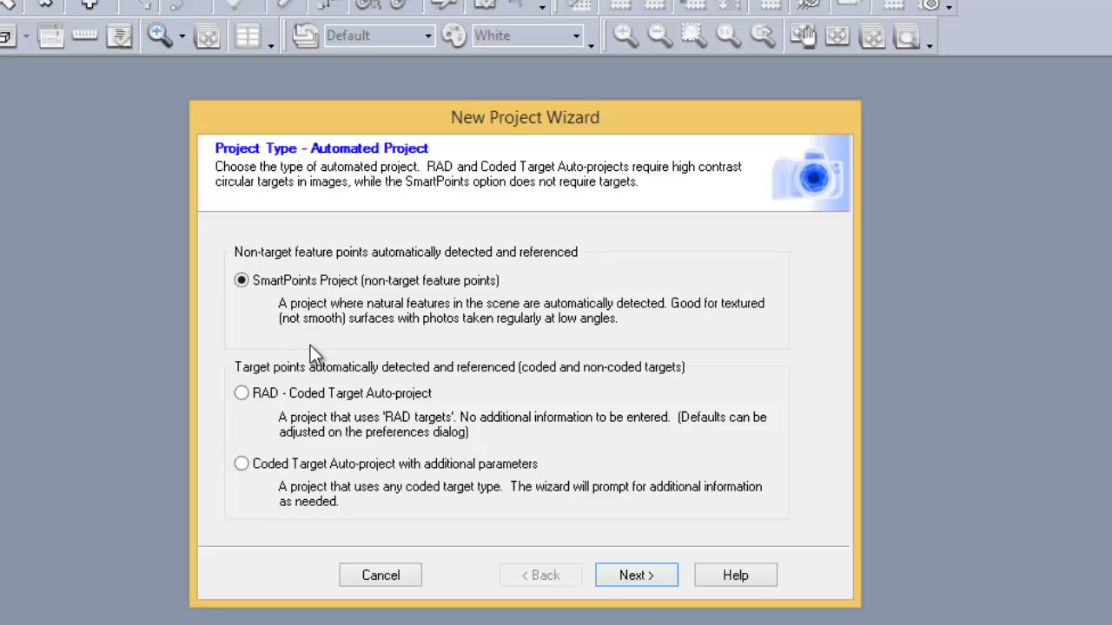
click(624, 570)
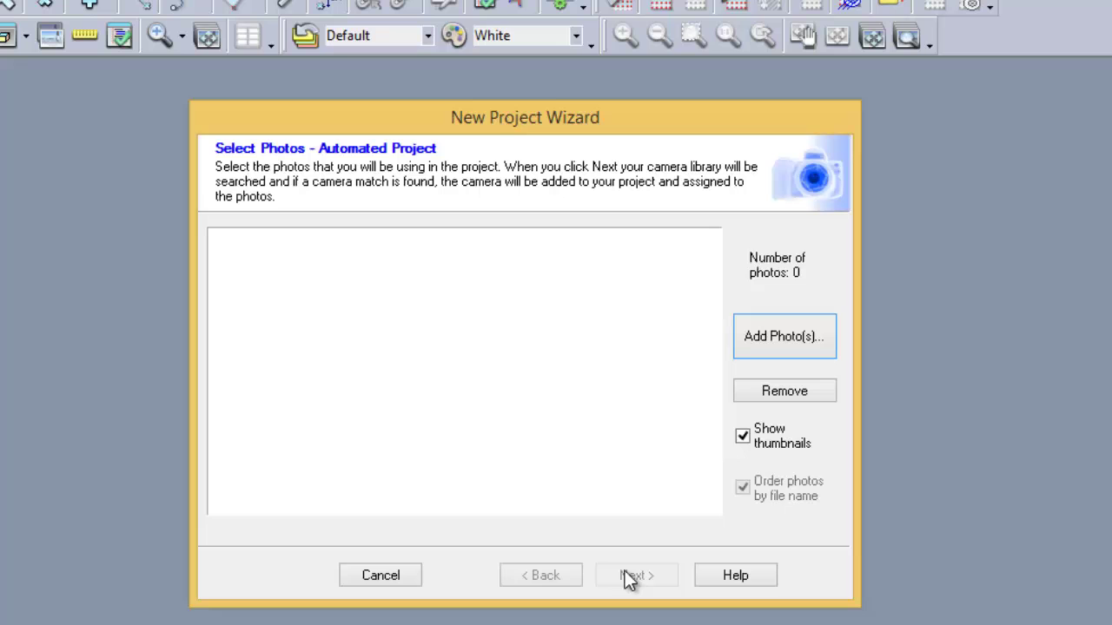
Add the nine photos Sun1.jpg through Sun9.jpg to the project
click(748, 347)
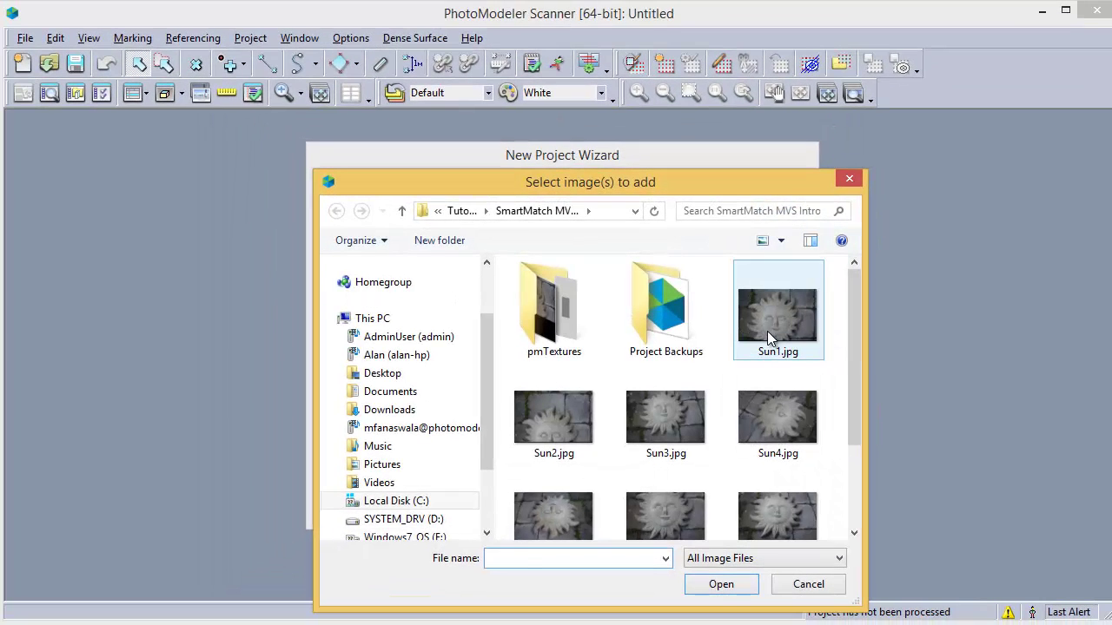
click(769, 331)
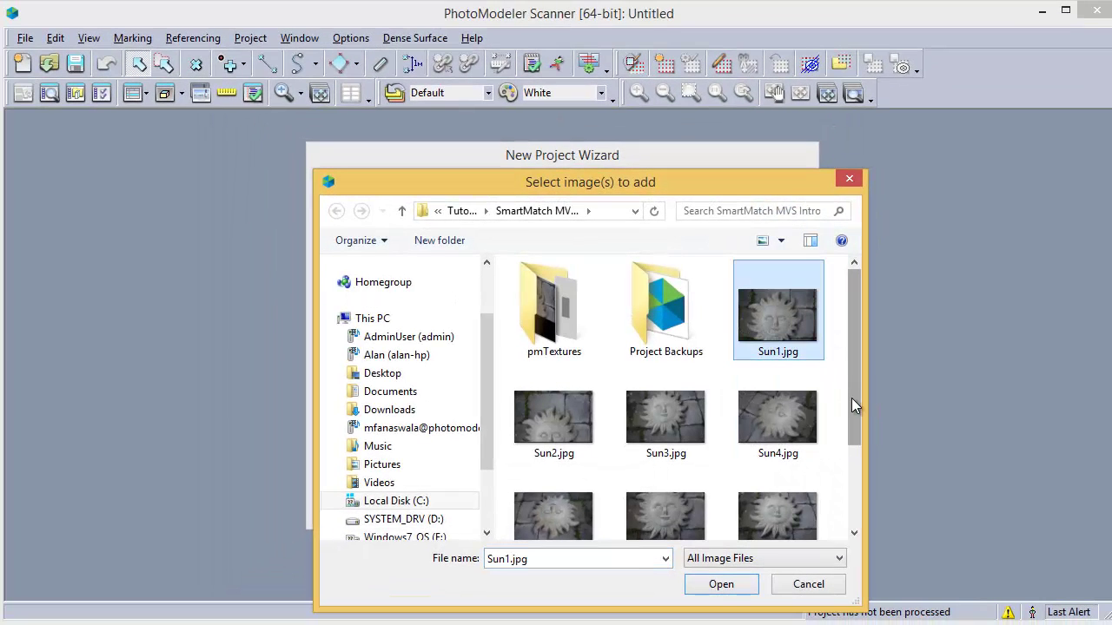
scroll(851, 398, down, 3)
shift+click(670, 517)
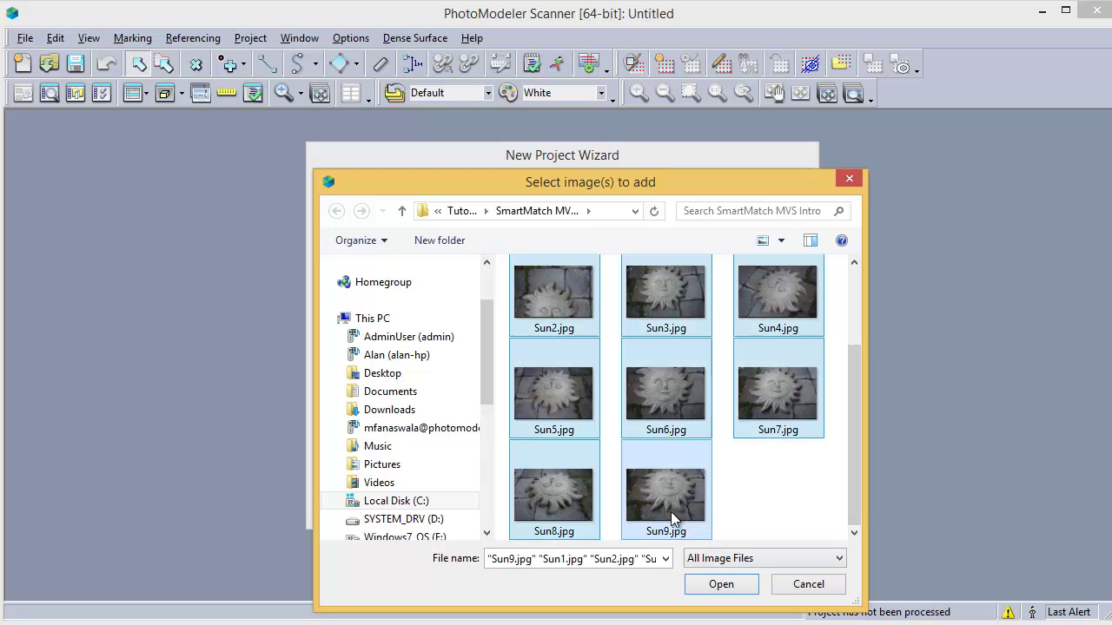
click(714, 585)
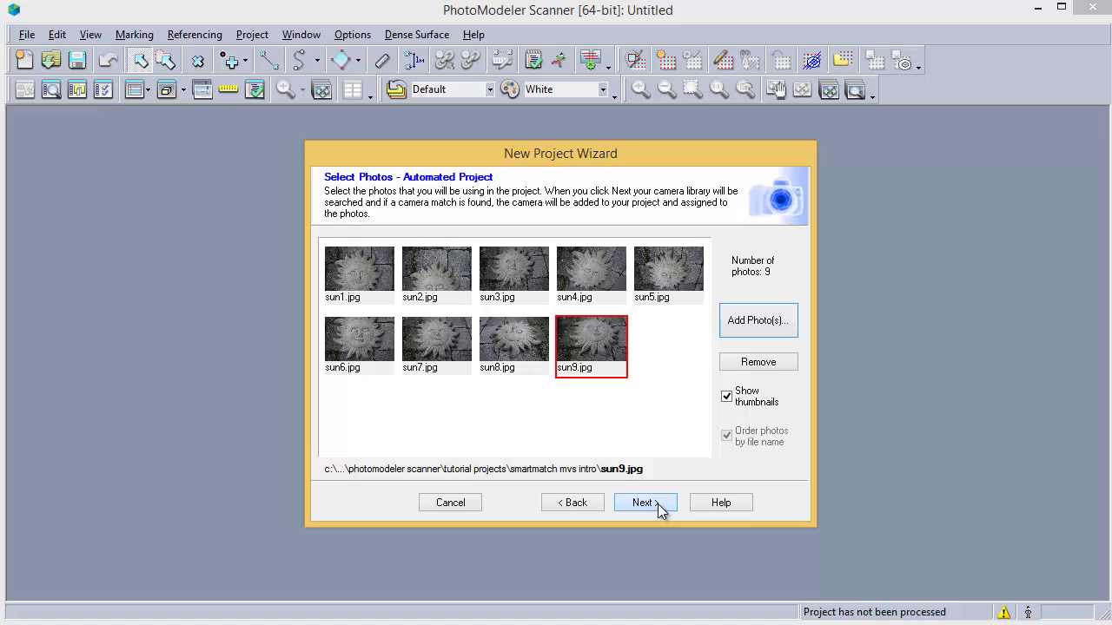
Load the camera from Sun - Done.pmr and finish the New Project Wizard
click(657, 504)
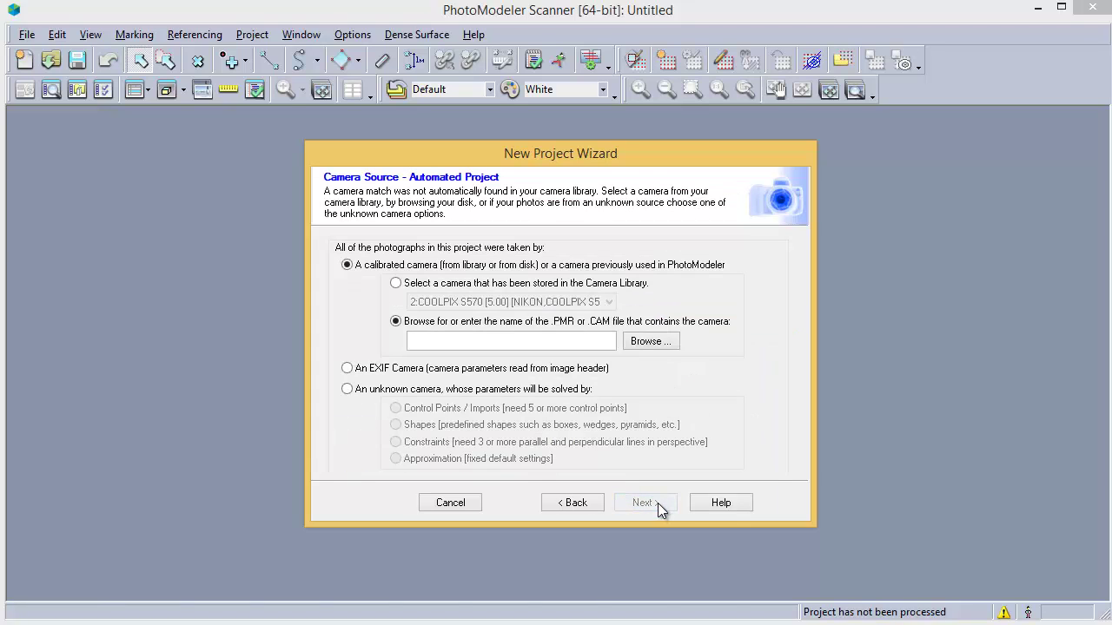
click(645, 341)
click(795, 317)
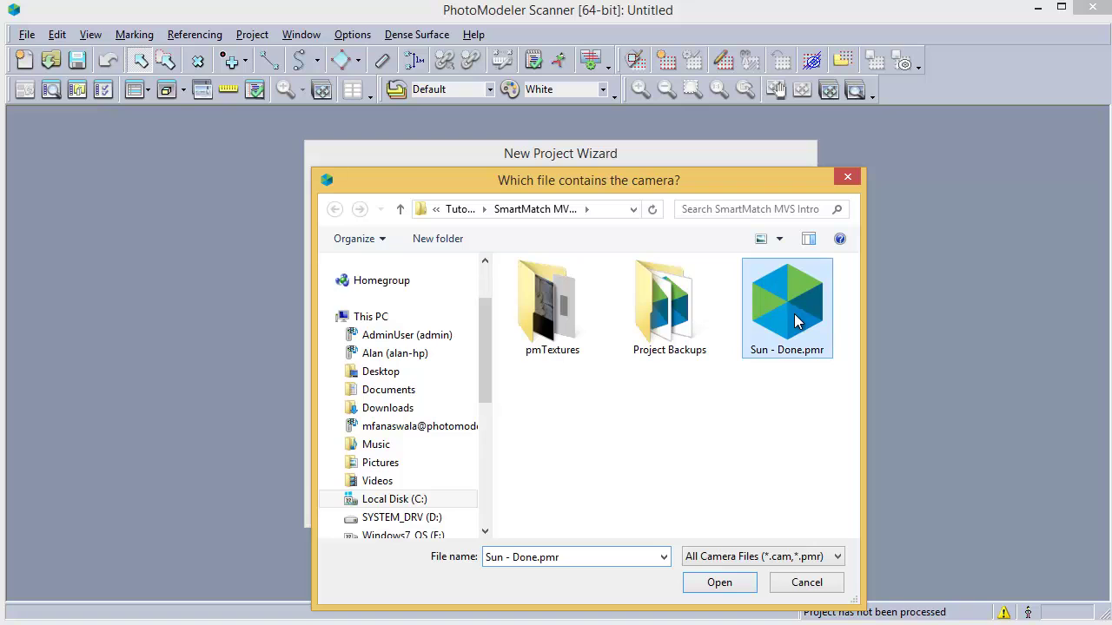
click(730, 578)
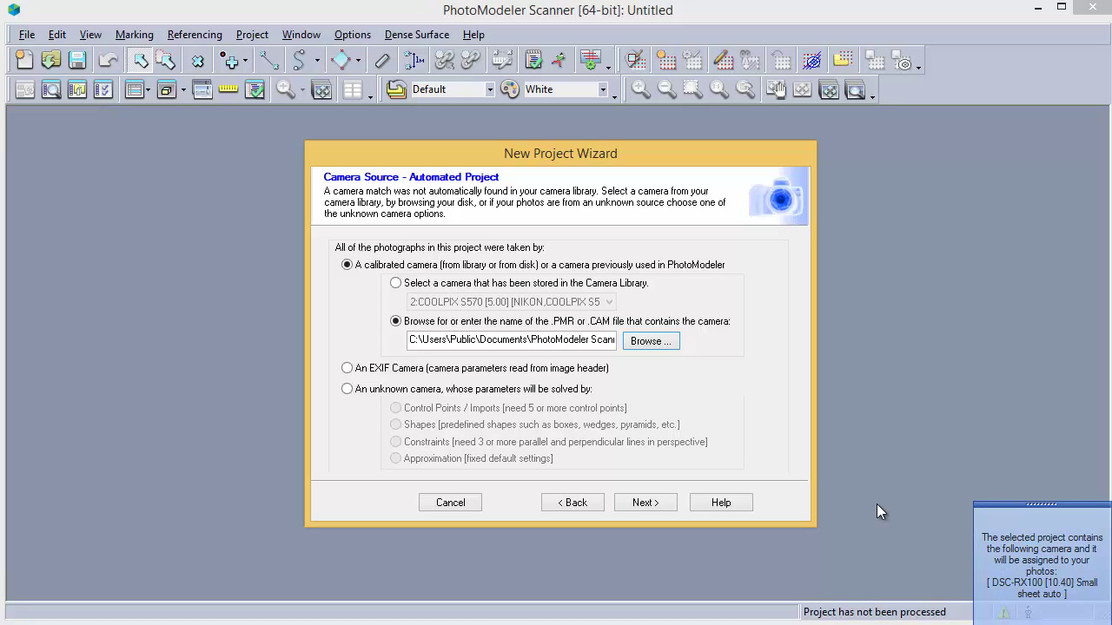
click(646, 502)
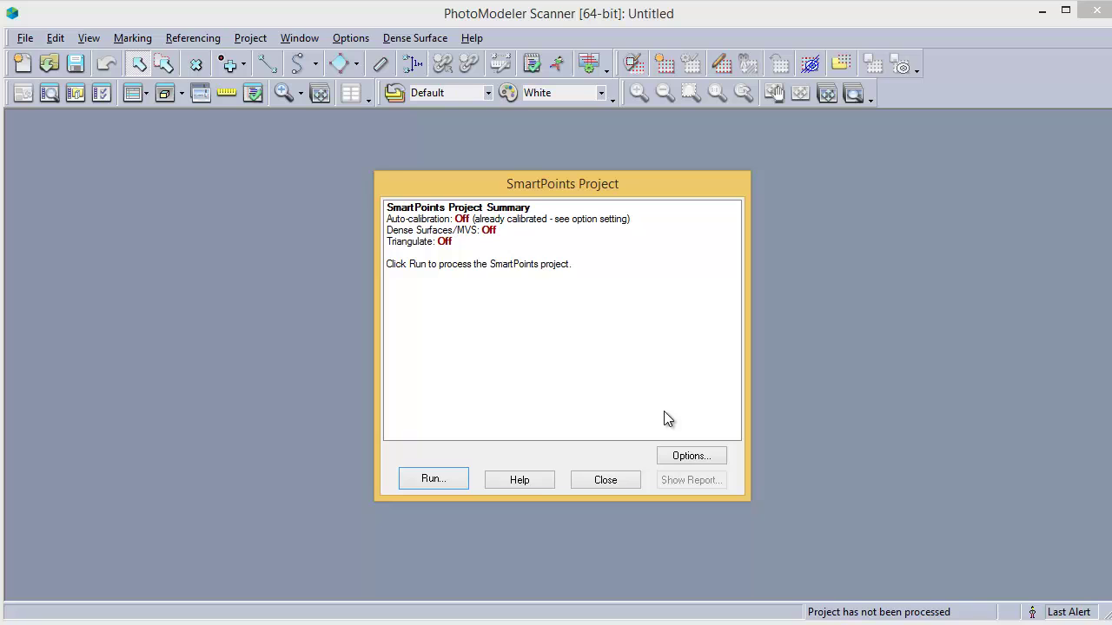
Enable Run DSM - Create MVS mesh under the dense mesh processing options
click(677, 458)
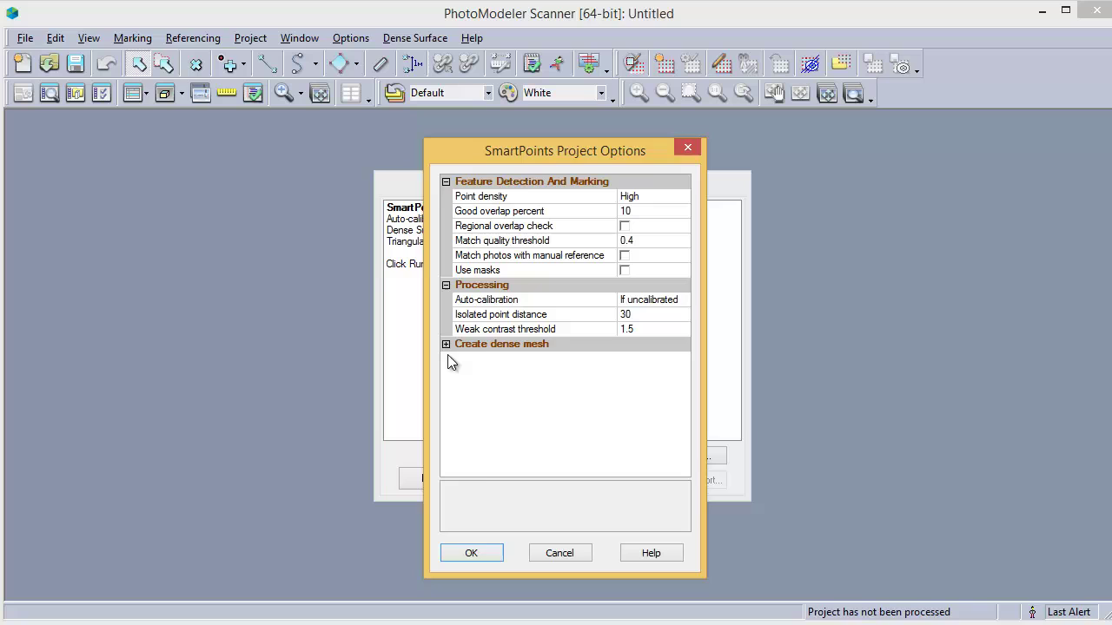
click(446, 345)
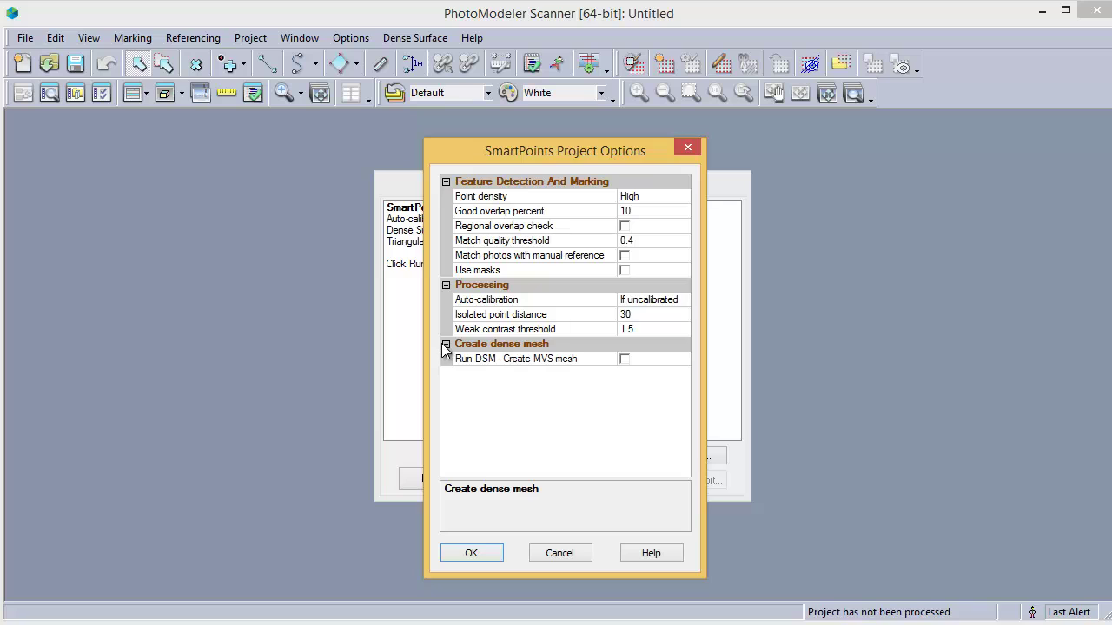
click(624, 360)
click(624, 360)
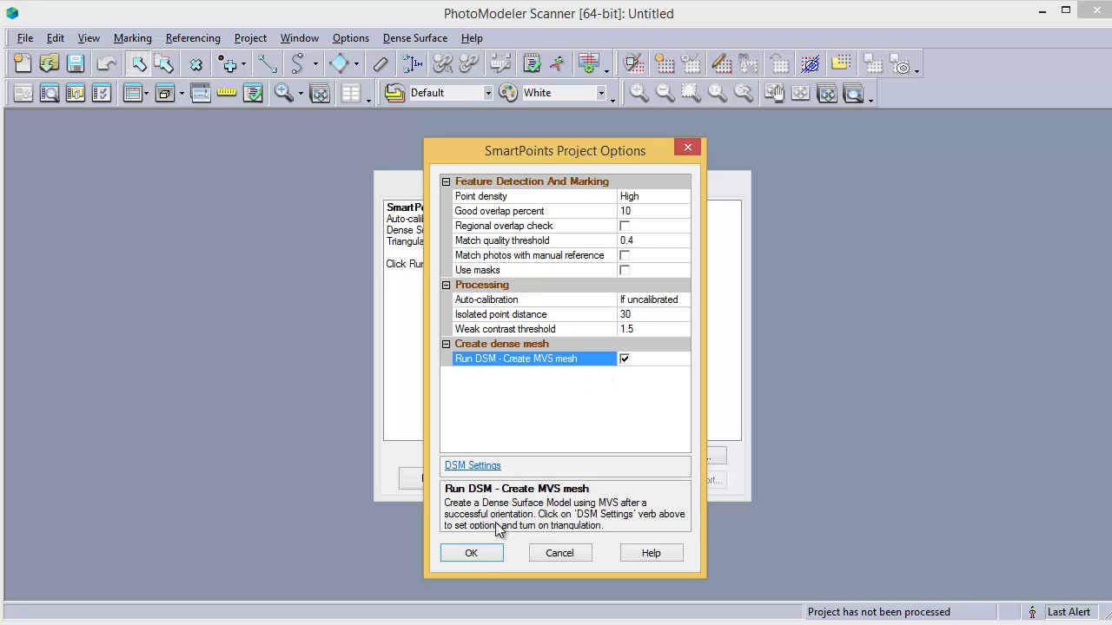
click(470, 554)
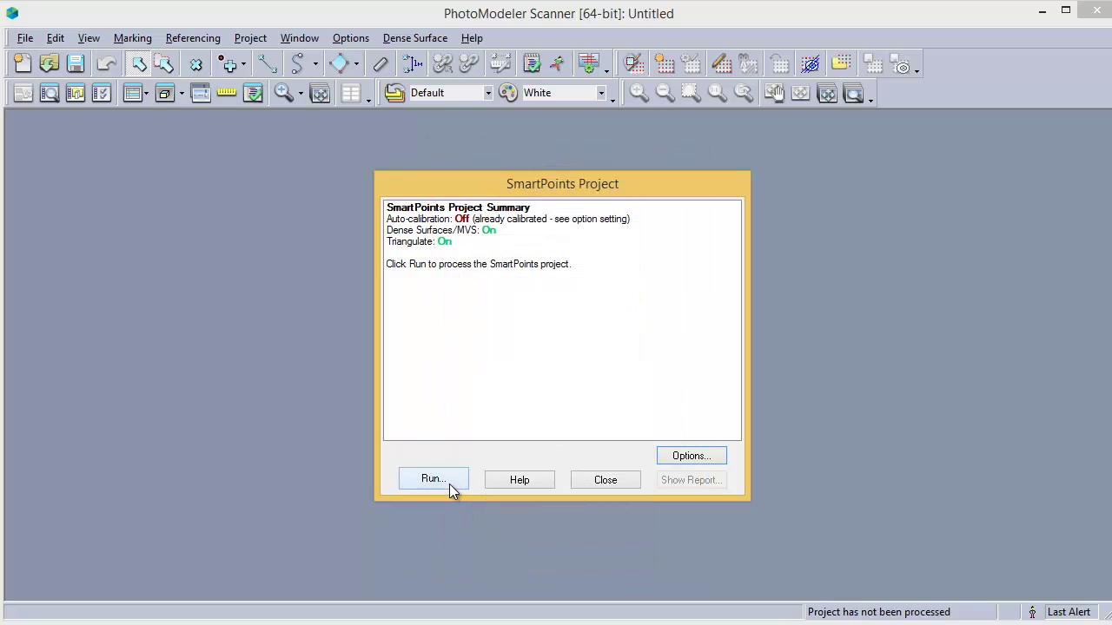
Run SmartPoints processing to a decimated mesh of 135141 points and 268606 triangles
click(450, 487)
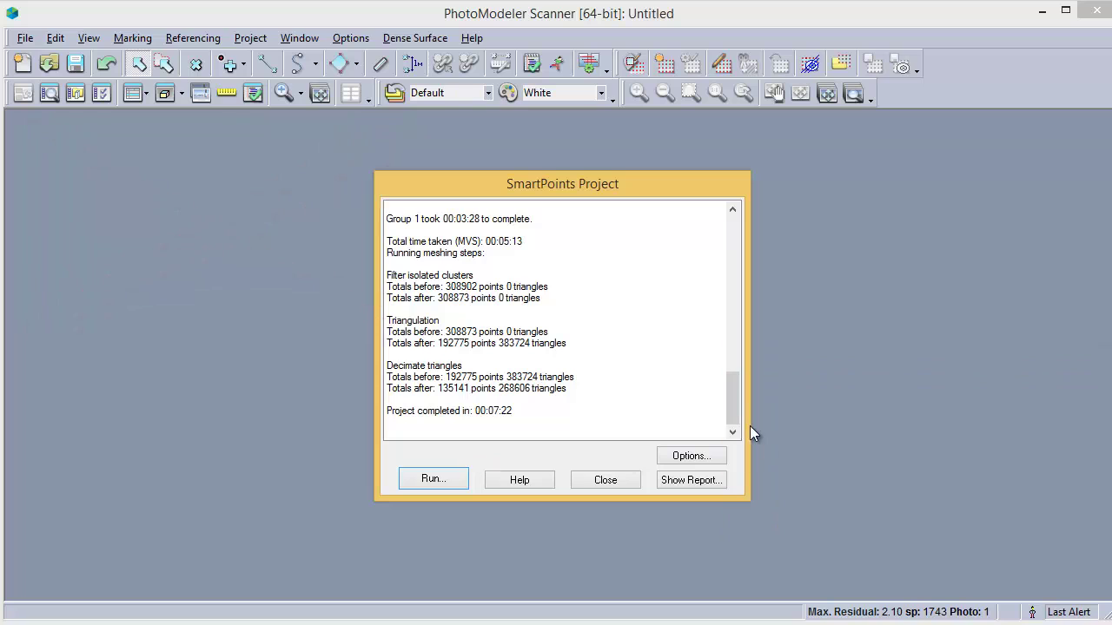
Scroll the processing log back to the top and close the SmartPoints dialog
drag(732, 405, 609, 417)
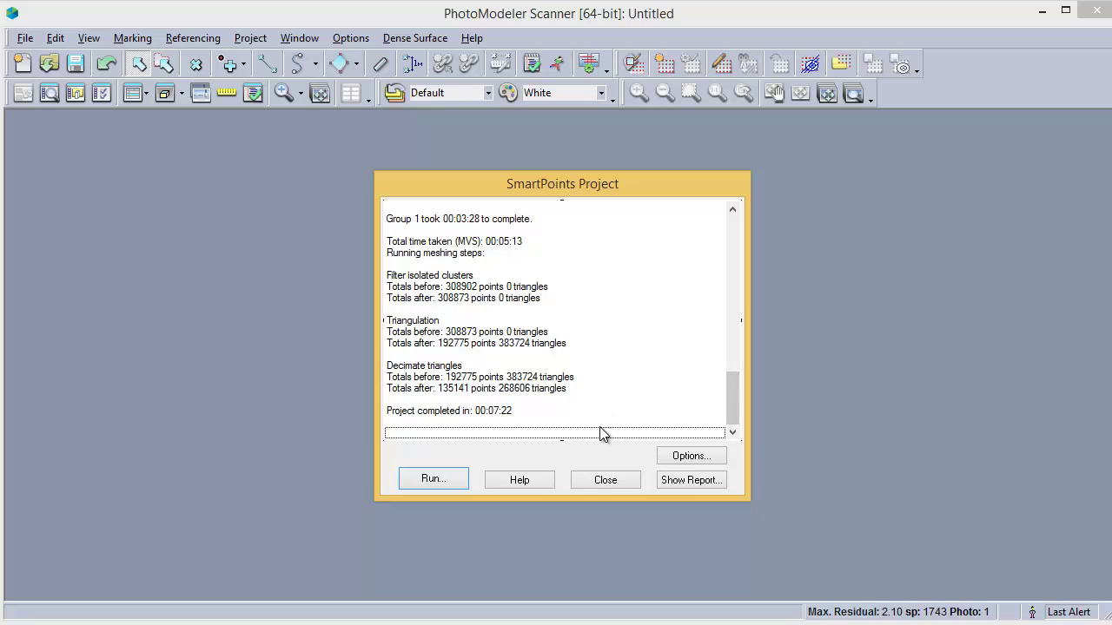
click(605, 480)
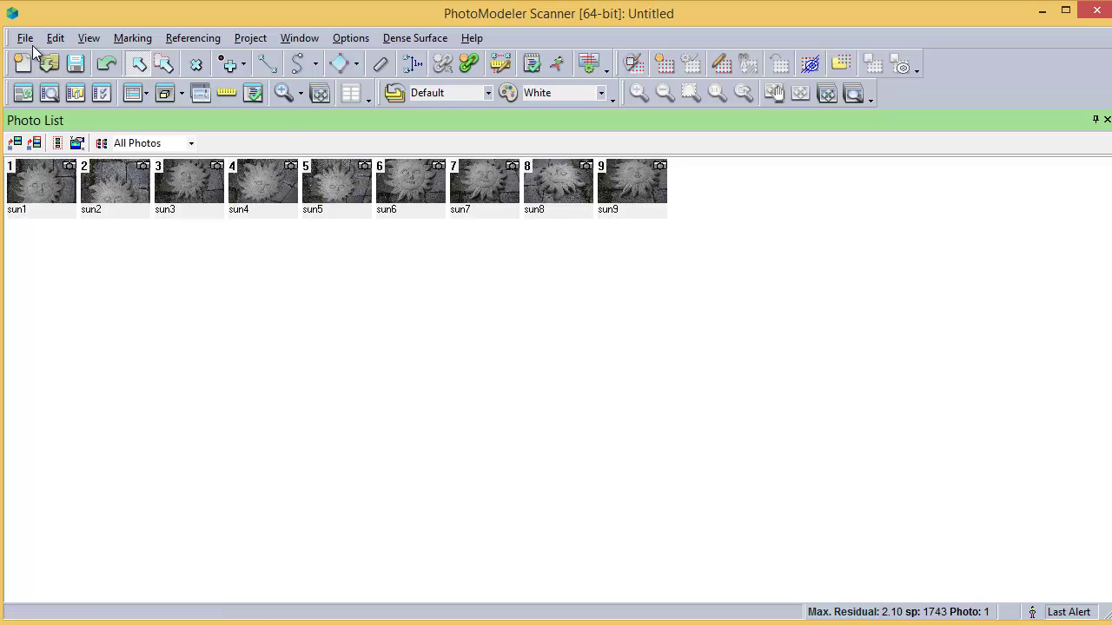
Save the processed project via Save Project As under the name 'Sun - Done.pmr'
click(26, 38)
click(49, 136)
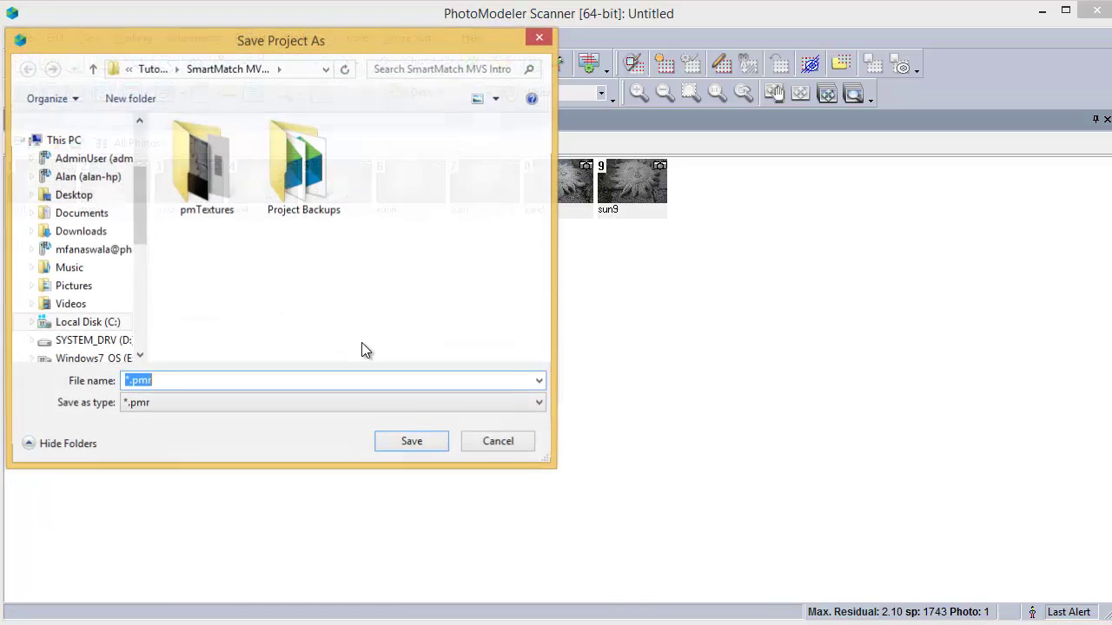
text(Sun)
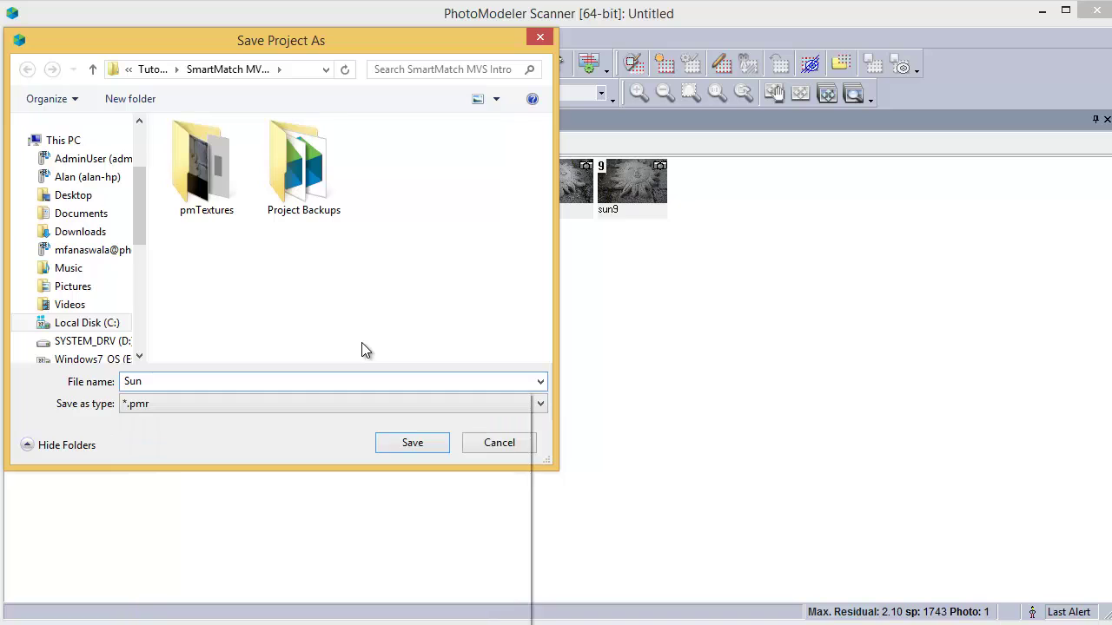
text( - Done)
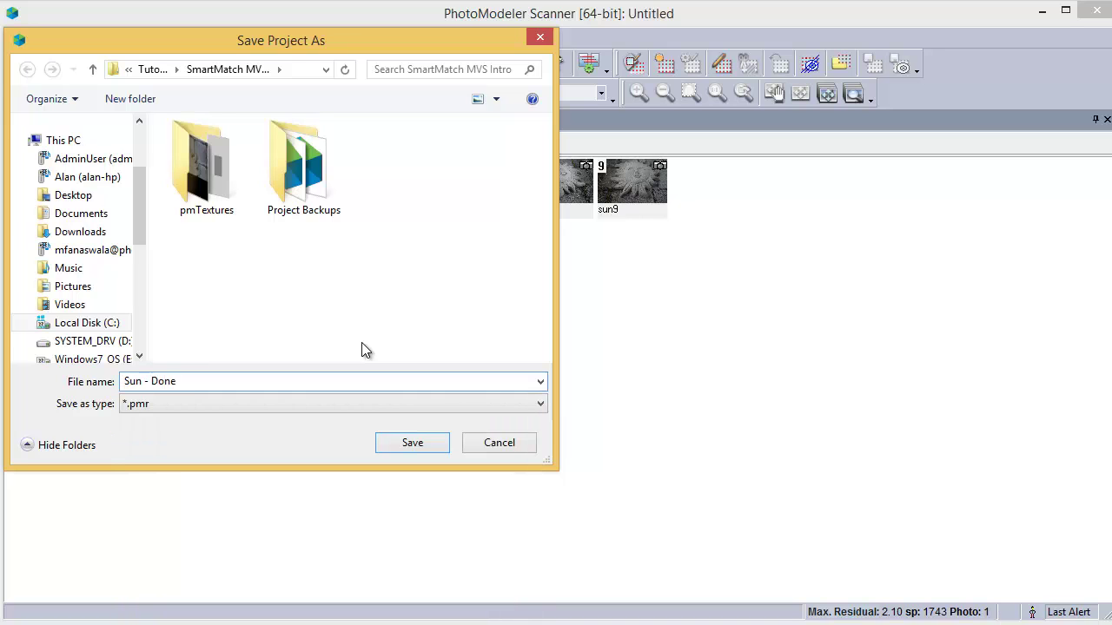
text(.pmr)
key(Return)
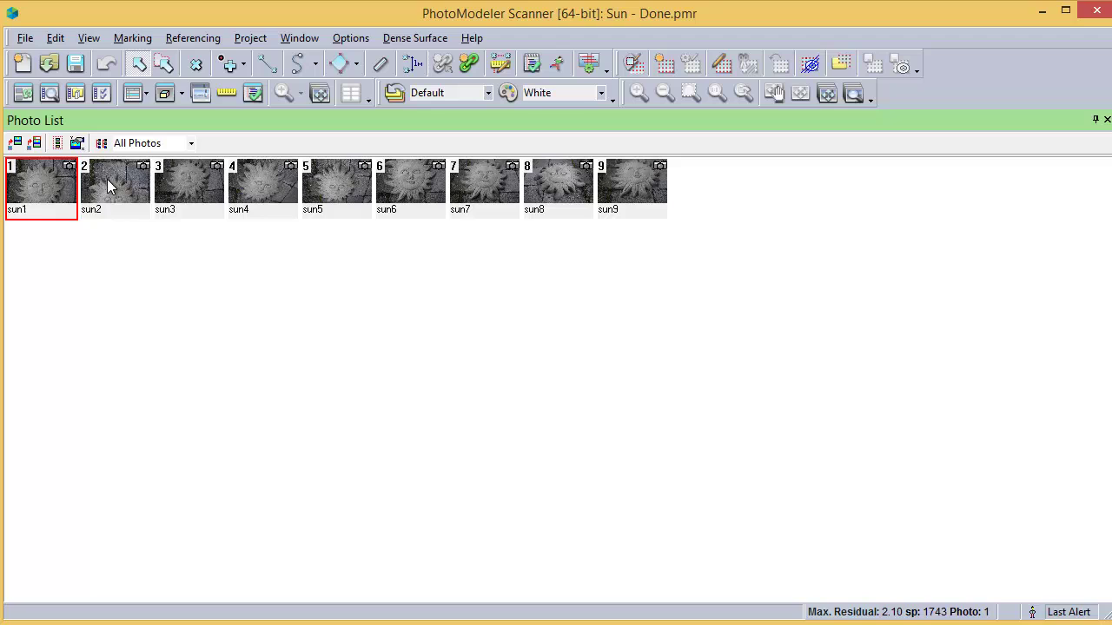
Open sun1 and sun2 side by side and check one smart point's match
ctrl+click(107, 179)
click(15, 144)
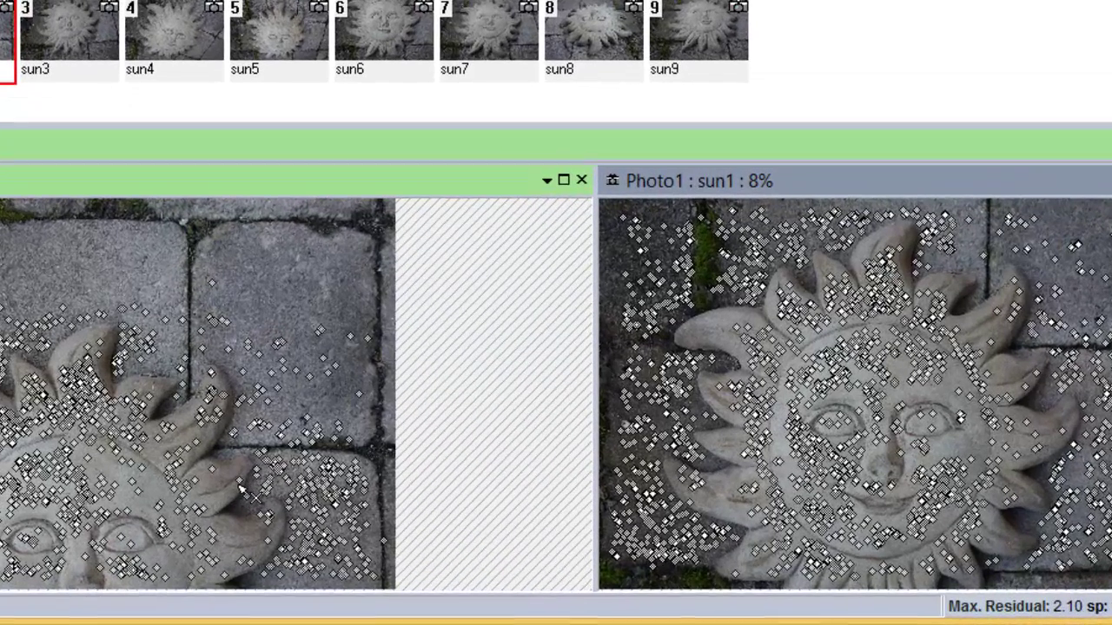
click(238, 483)
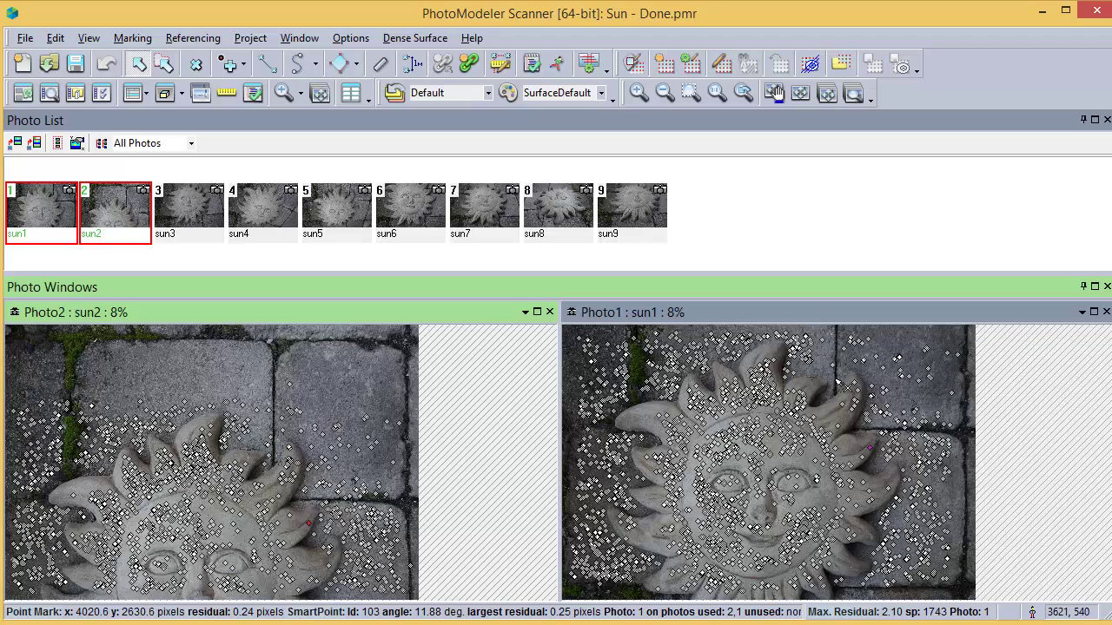
Open a 3D view, hide PointMesh point clouds and surfaces, and auto-rotate the smart points
key(ctrl+3)
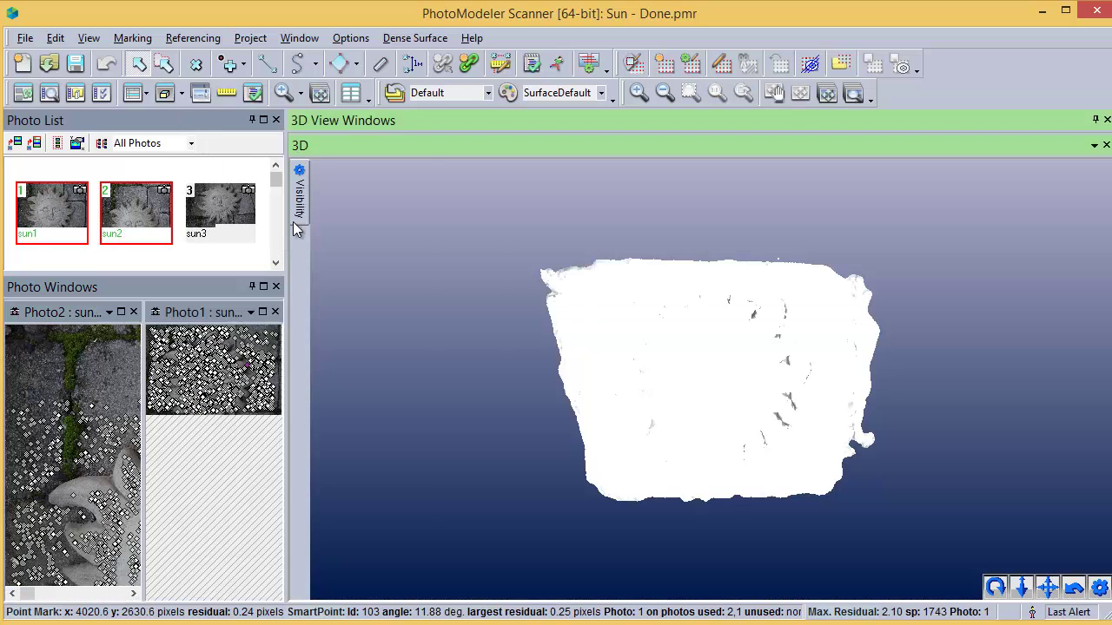
click(300, 217)
click(318, 360)
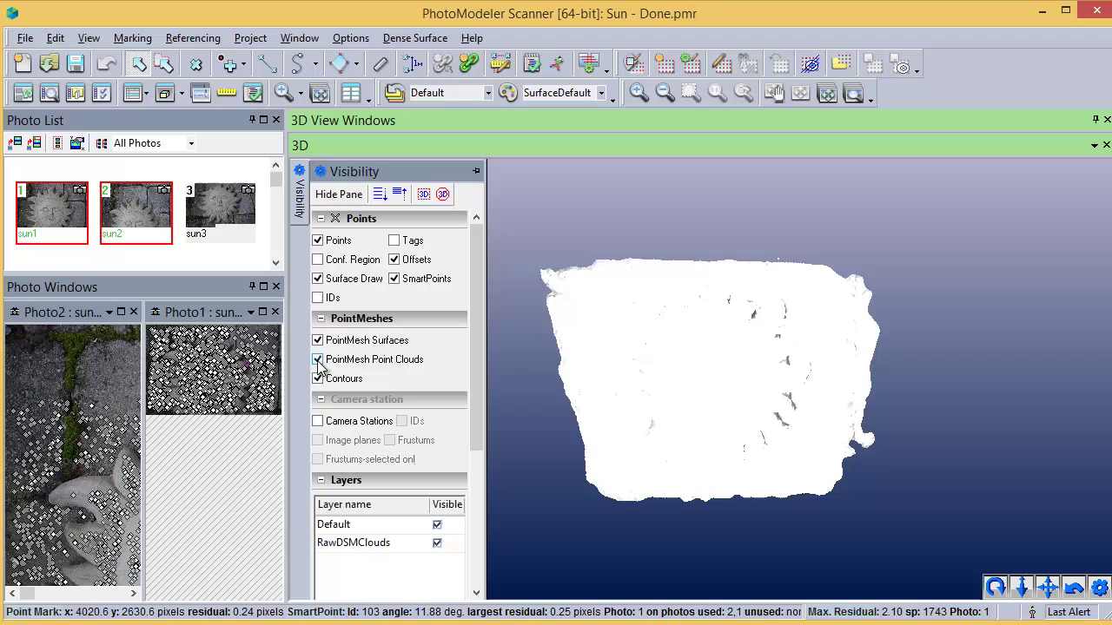
click(318, 341)
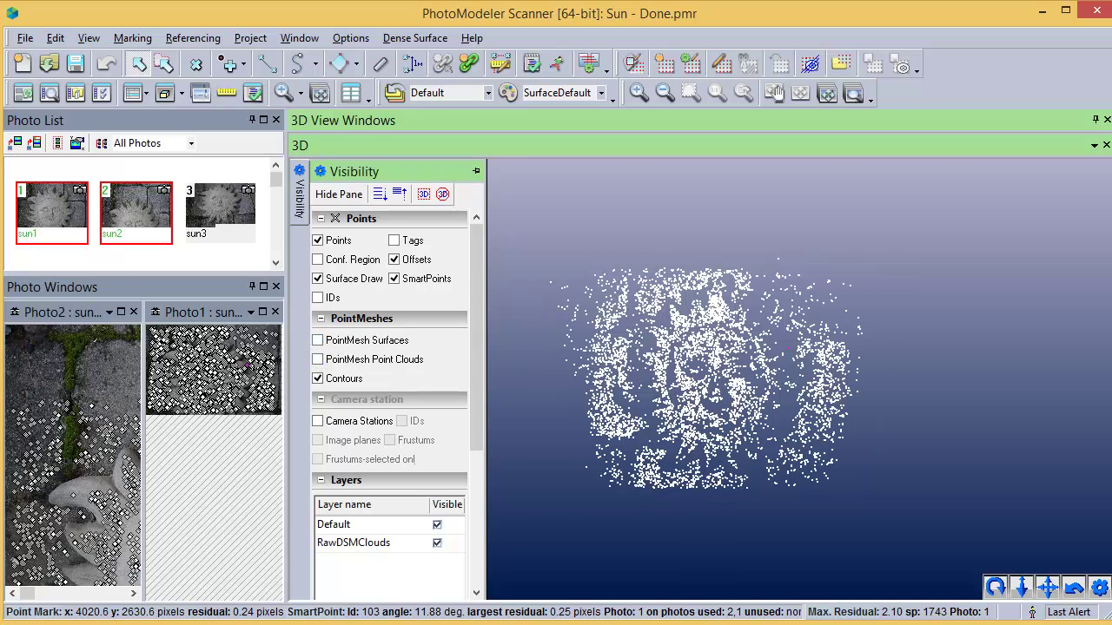
click(996, 587)
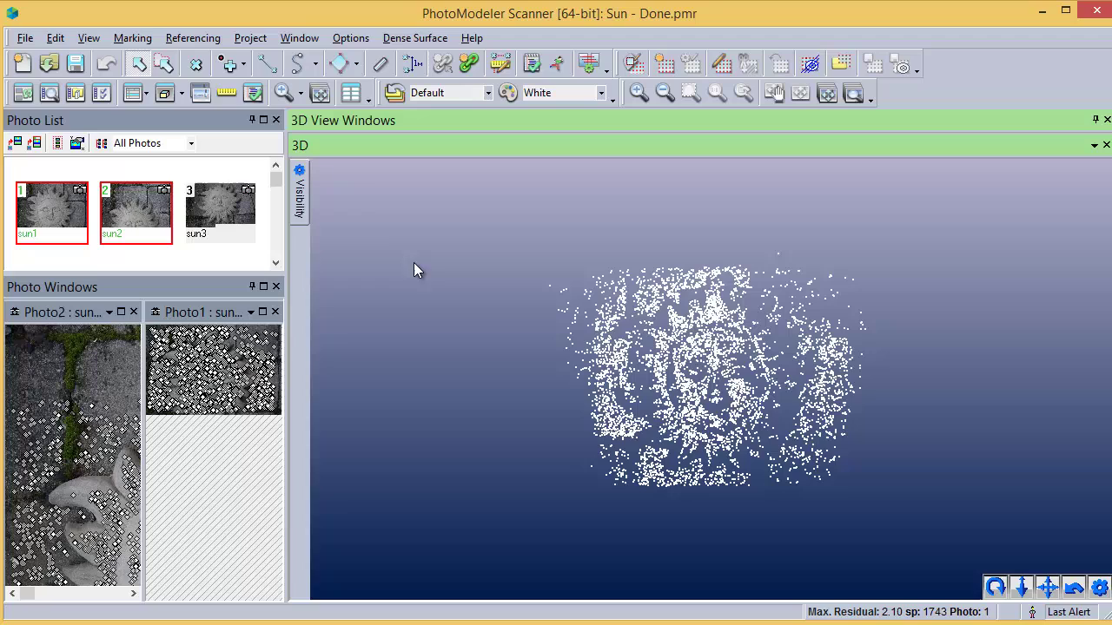
Hide the SmartPoints and show the dense PointMesh point cloud again
mouse_move(298, 202)
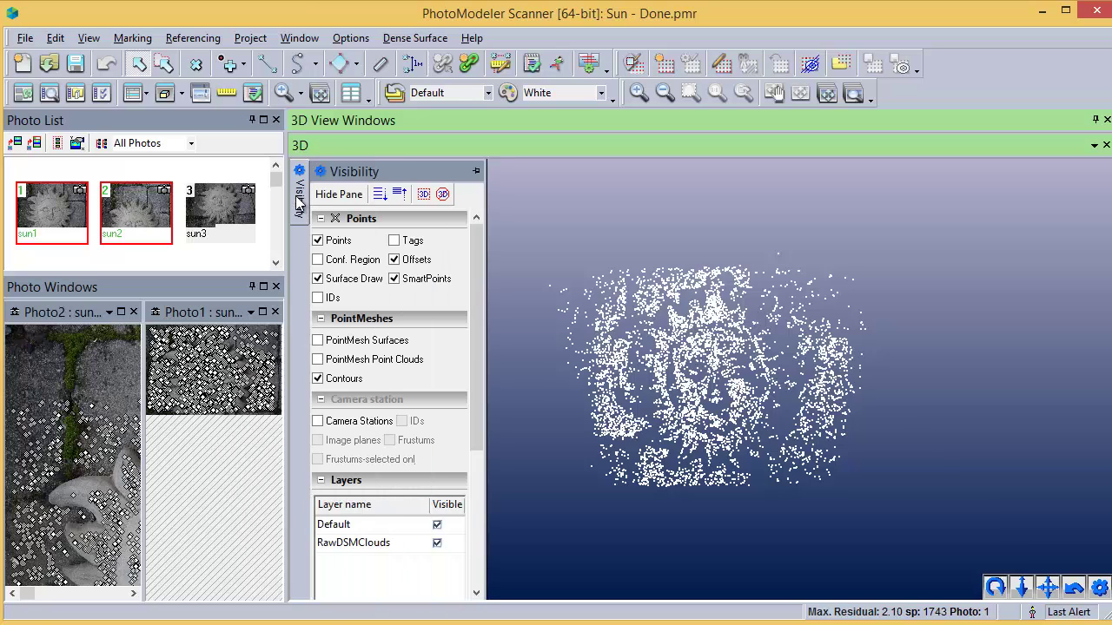
click(393, 280)
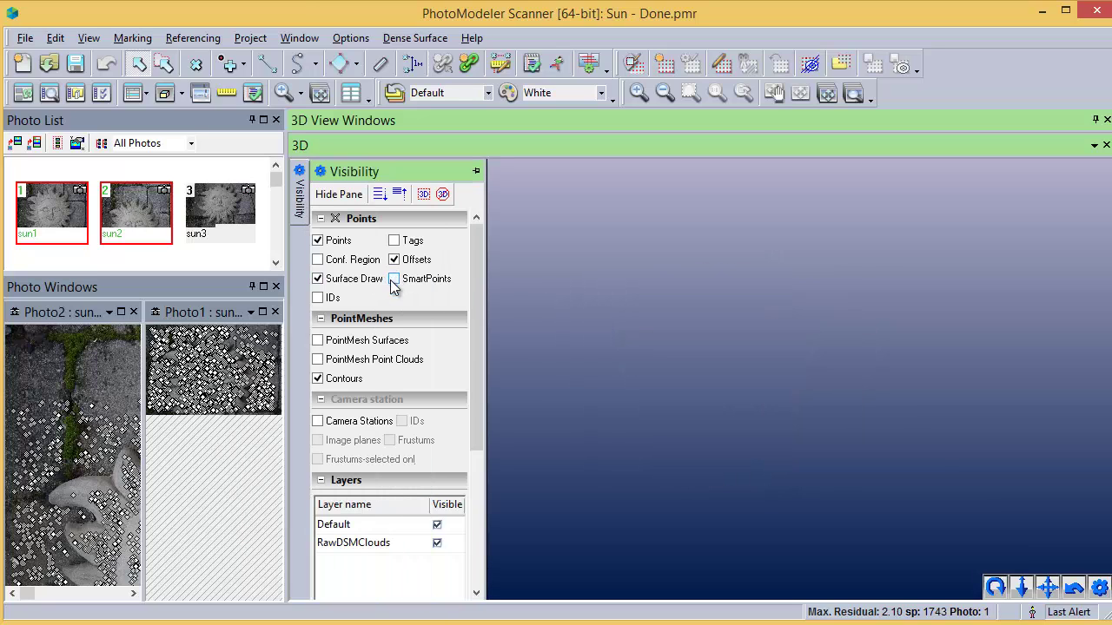
click(319, 359)
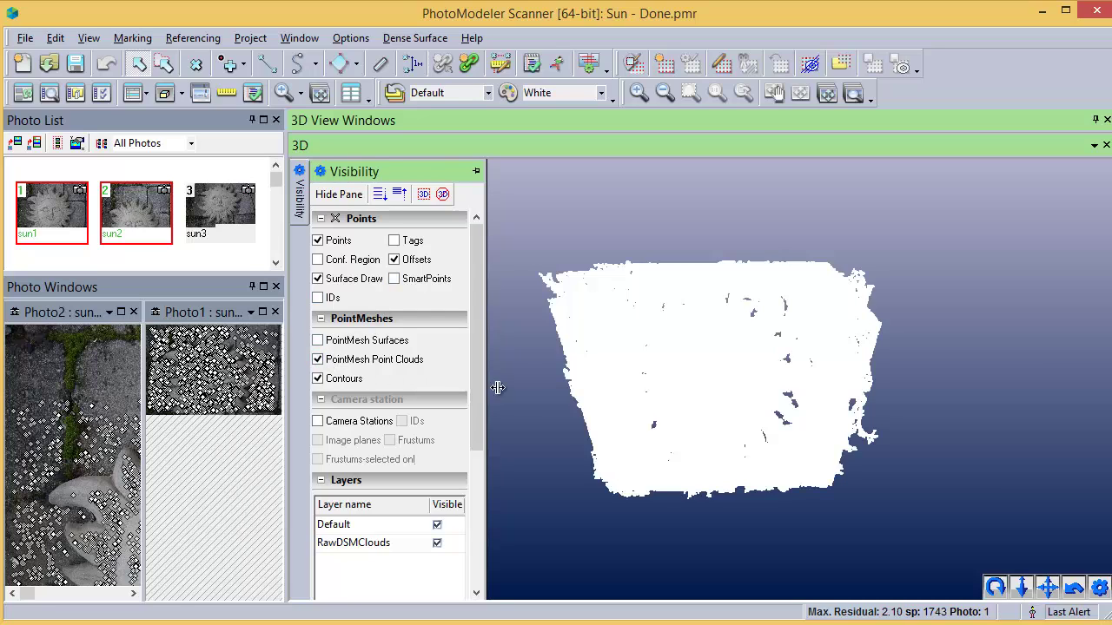
Rotate the point cloud face-on and set PointMesh Point Clouds to 'Color from photo'
click(996, 587)
mouse_move(513, 272)
mouse_down()
mouse_move(504, 278)
mouse_move(514, 266)
mouse_move(479, 191)
mouse_move(517, 261)
mouse_up()
click(300, 192)
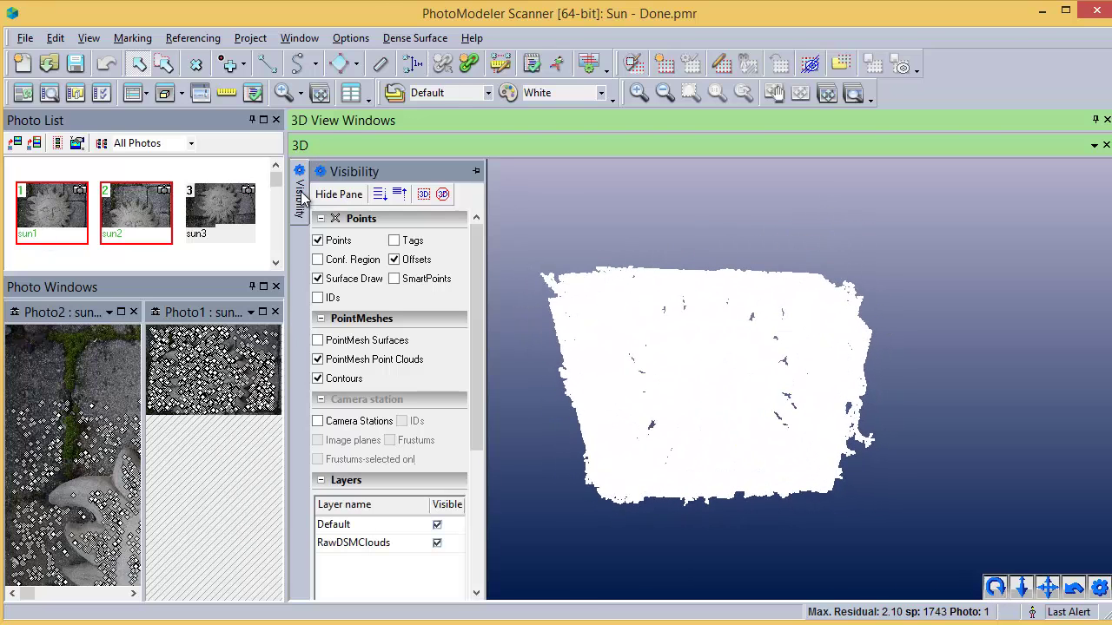
click(477, 489)
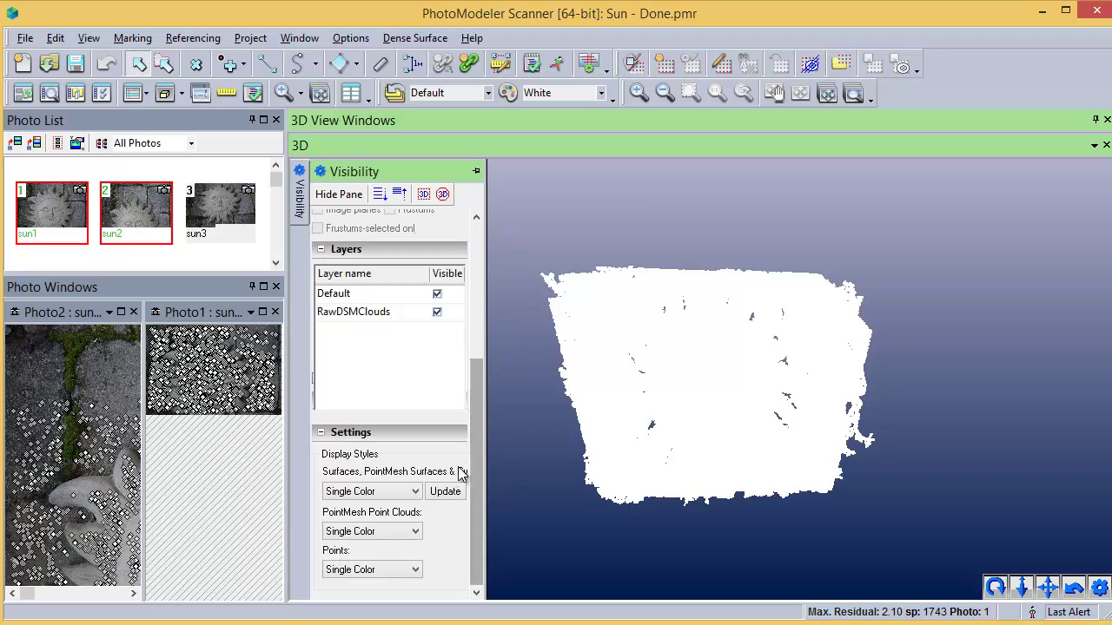
click(377, 531)
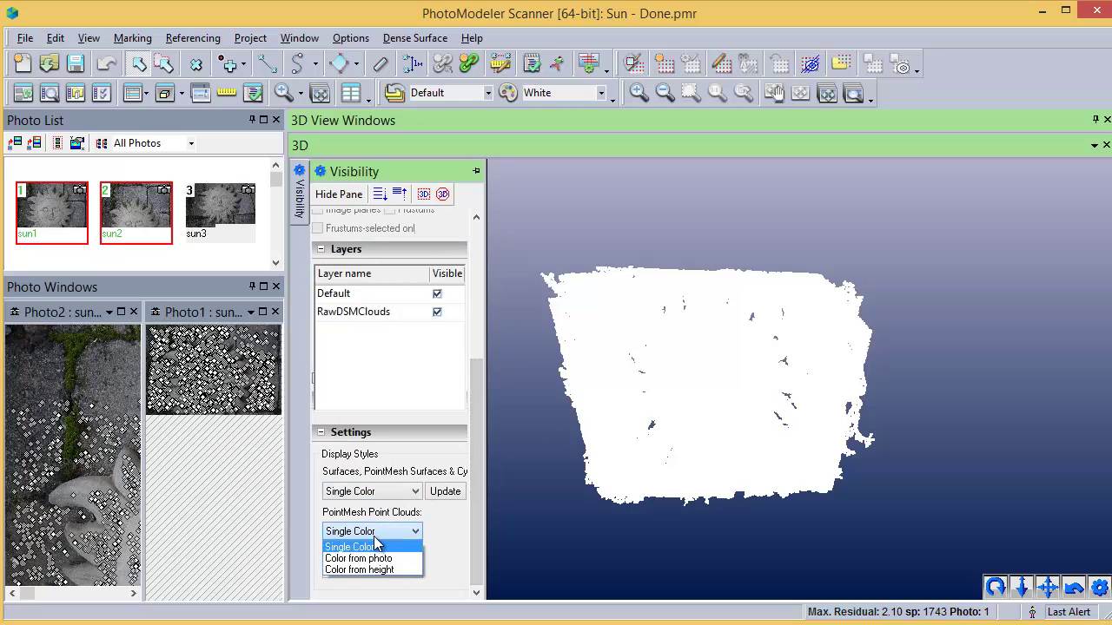
click(374, 559)
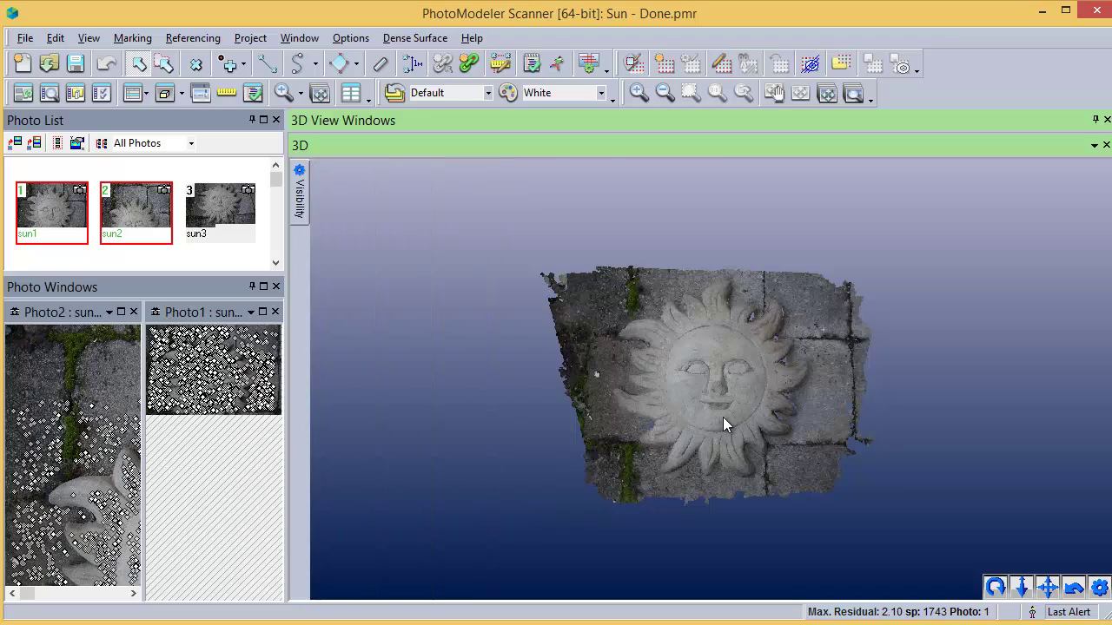
Set the coloured point cloud rocking automatically and zoom in on the sun carving
scroll(723, 417, up, 5)
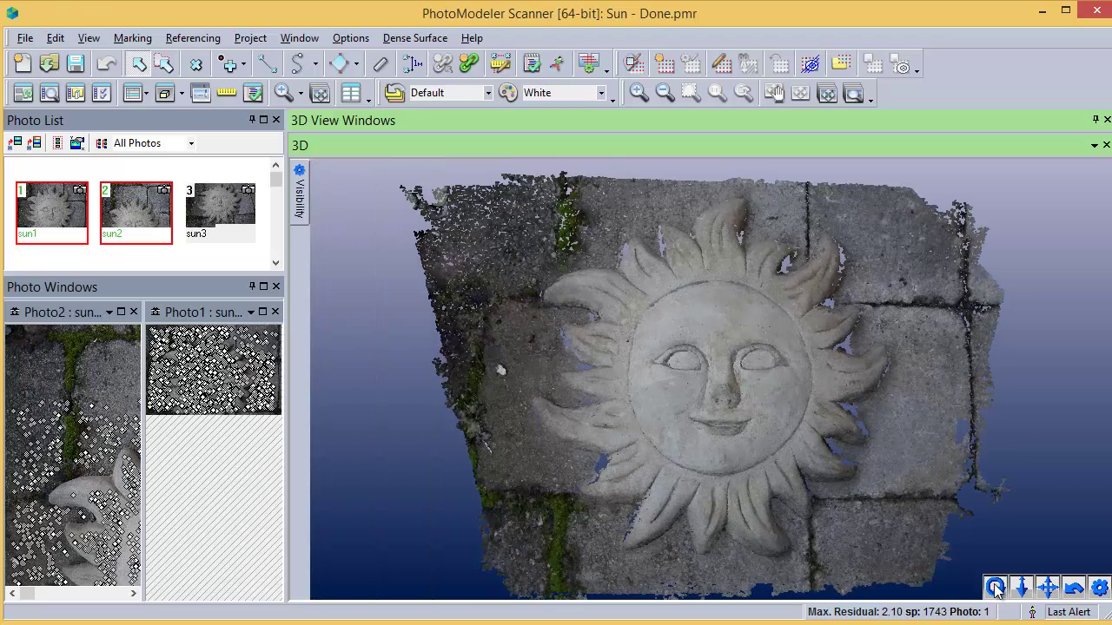
click(996, 588)
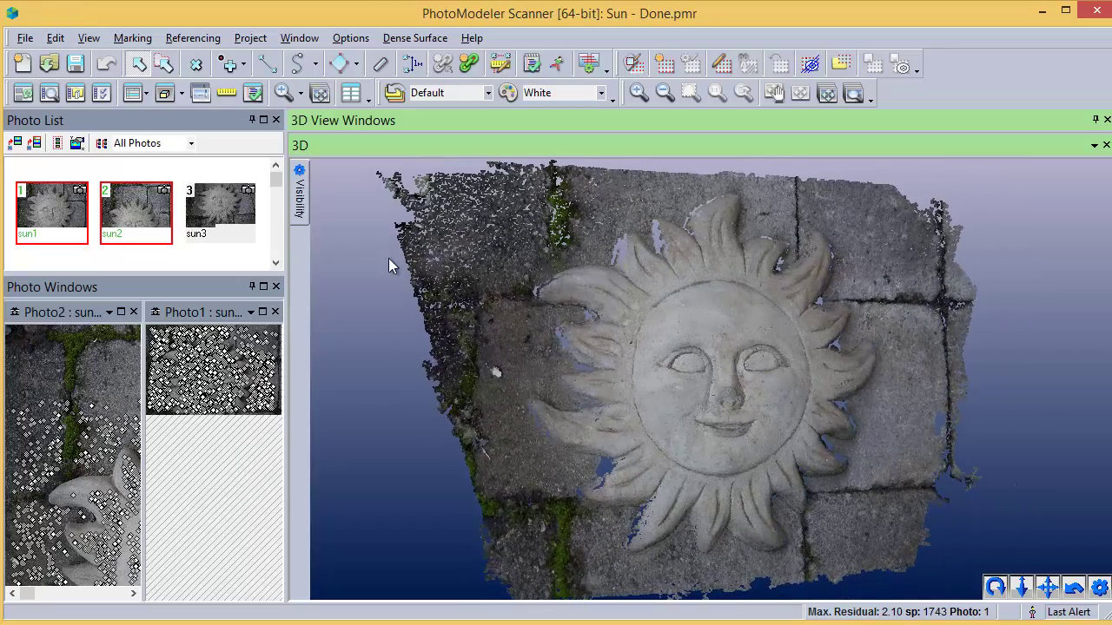
mouse_move(299, 209)
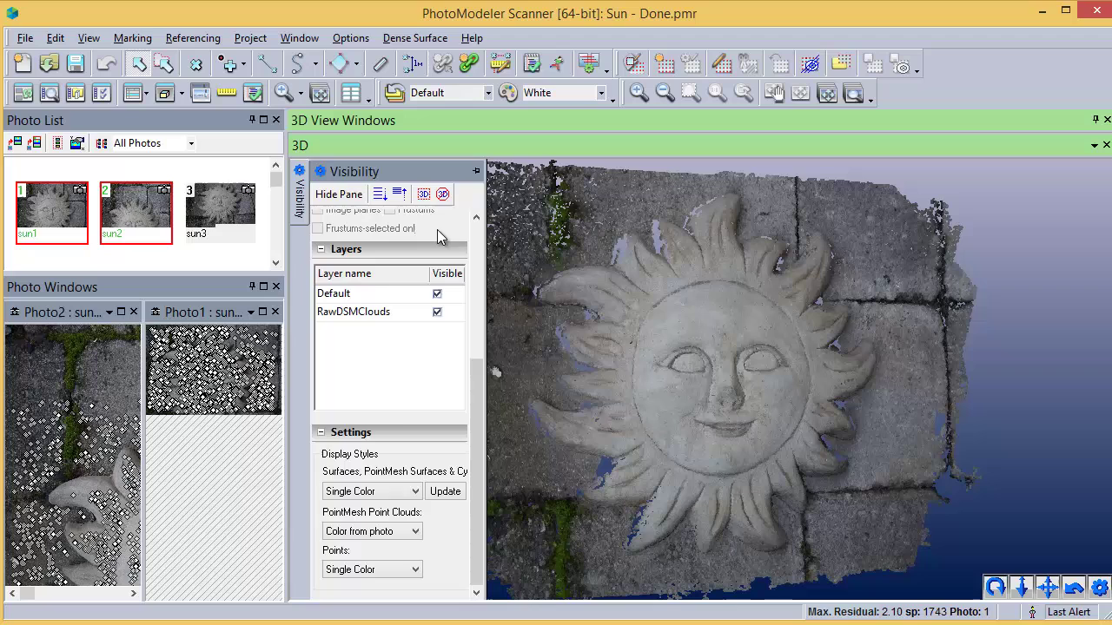
scroll(451, 246, up, 3)
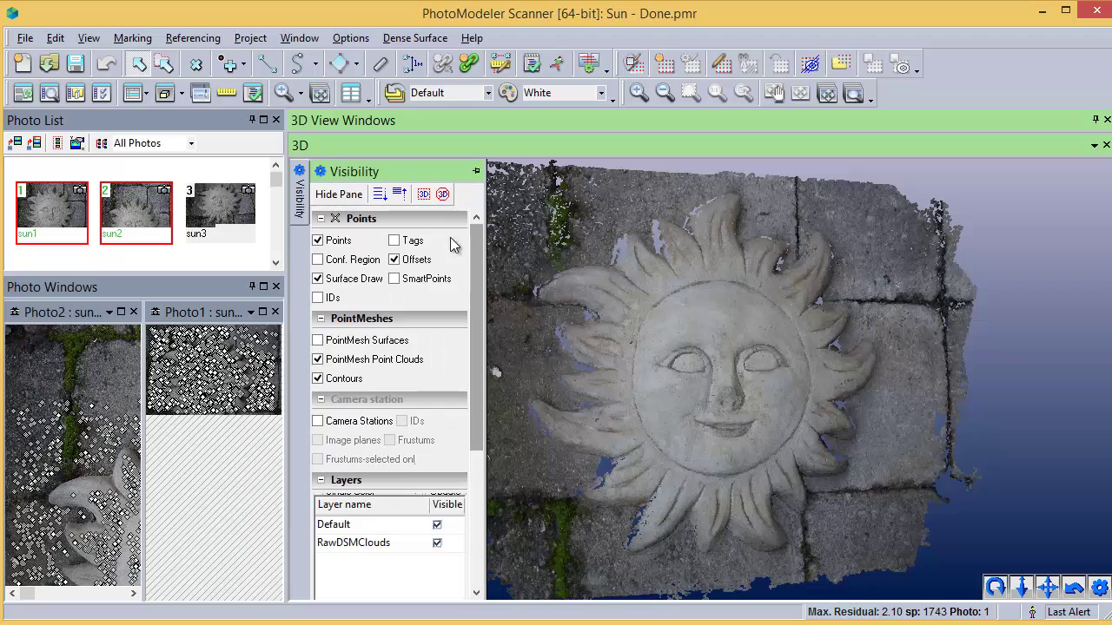
Hide PointMesh Point Clouds, show PointMesh Surfaces, and tilt the shaded sun mesh
click(318, 358)
click(318, 340)
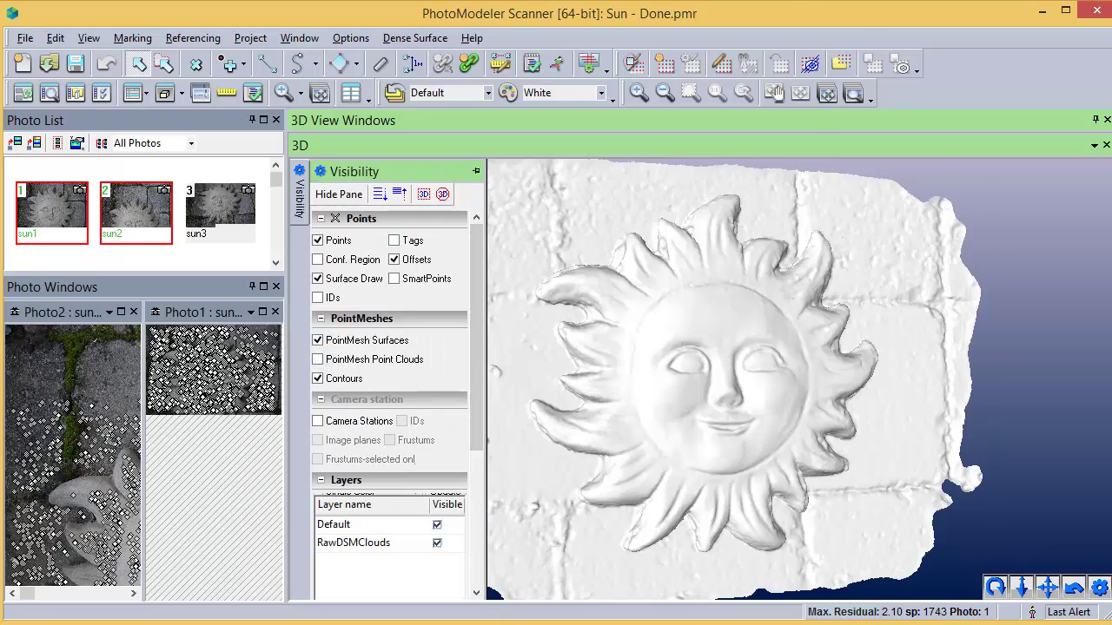
drag(996, 587, 359, 314)
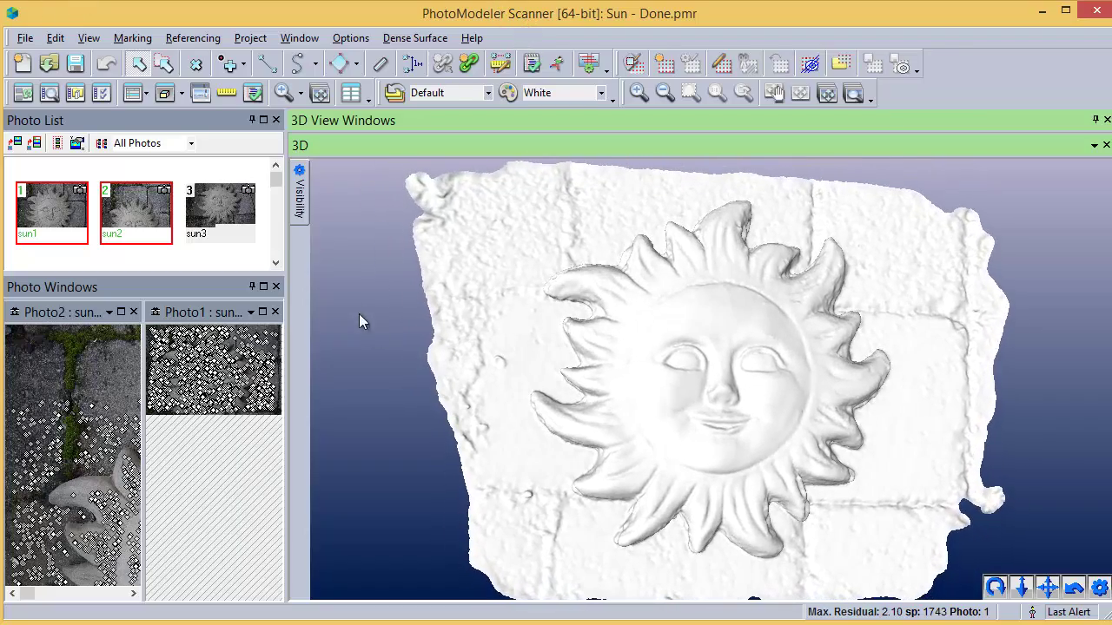
click(300, 195)
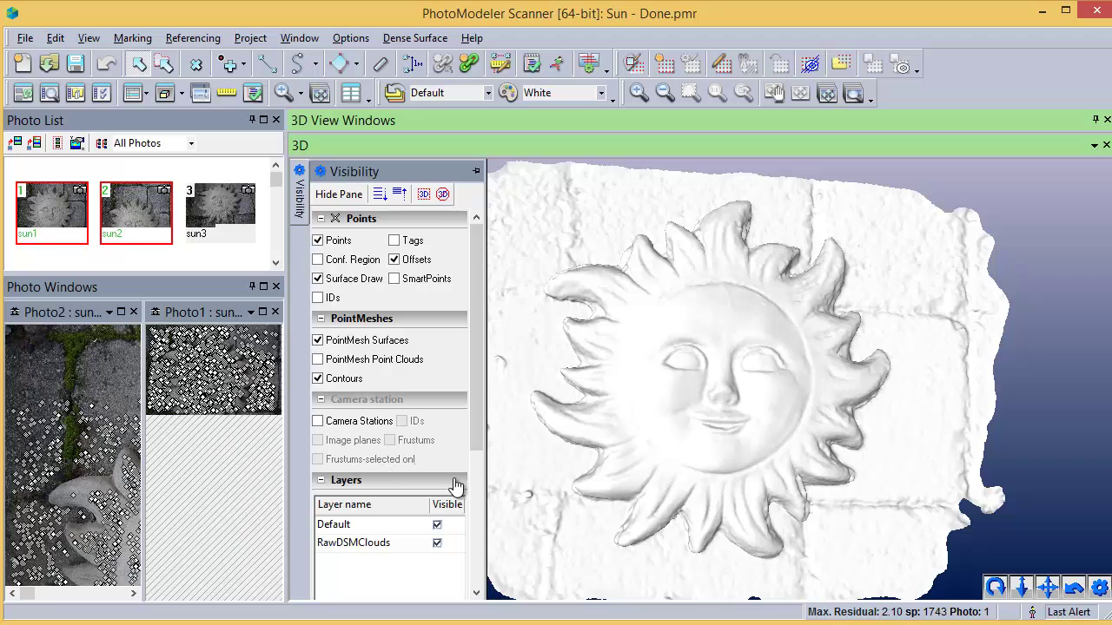
click(479, 499)
Set the Surfaces display style to 'Fast textures' and tilt the textured sun mesh
click(416, 492)
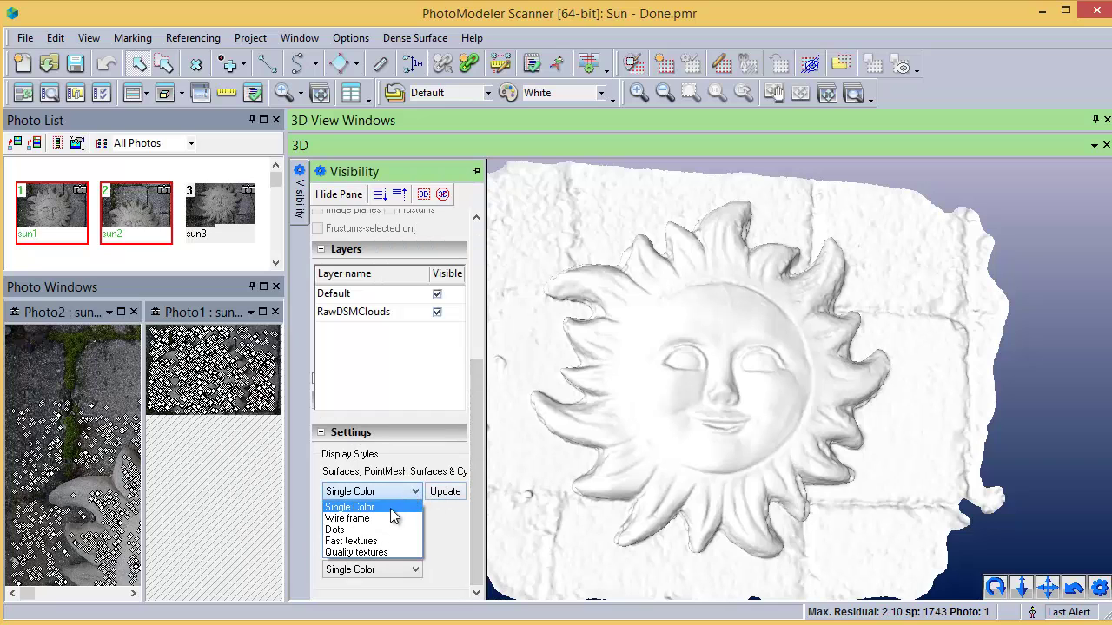
click(374, 541)
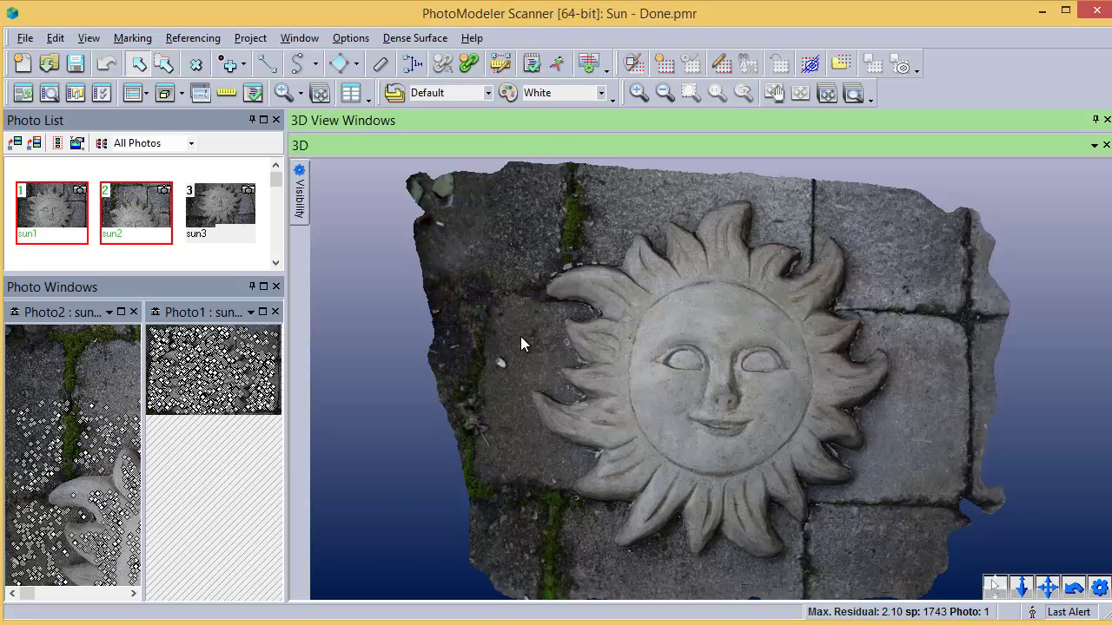
mouse_move(520, 336)
mouse_down()
mouse_move(505, 294)
mouse_move(483, 280)
mouse_move(511, 271)
mouse_move(488, 286)
mouse_move(502, 327)
mouse_up()
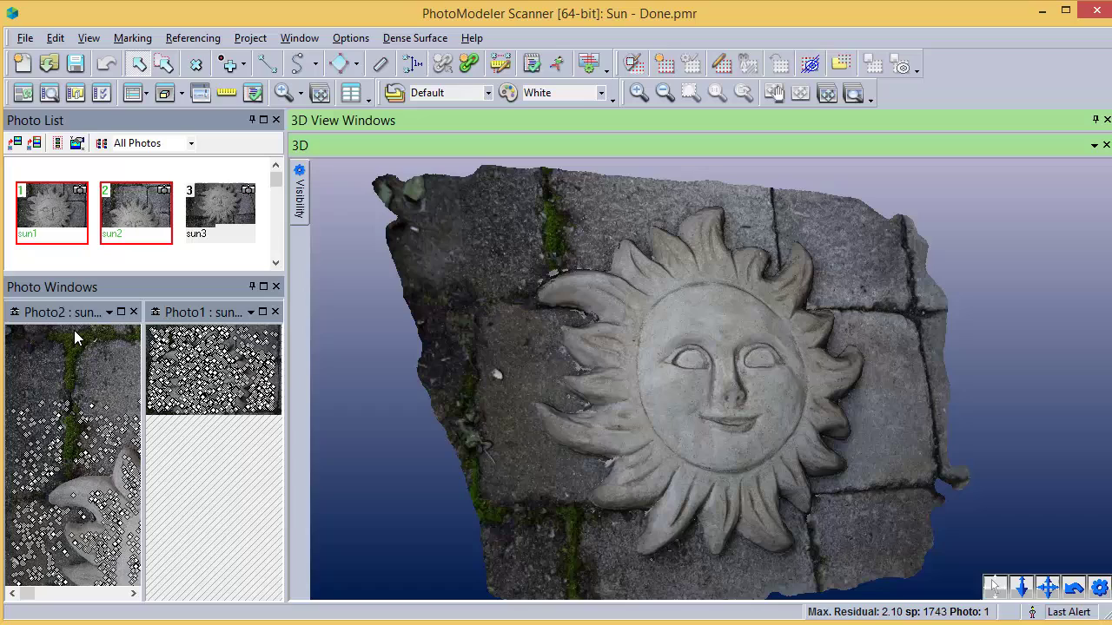